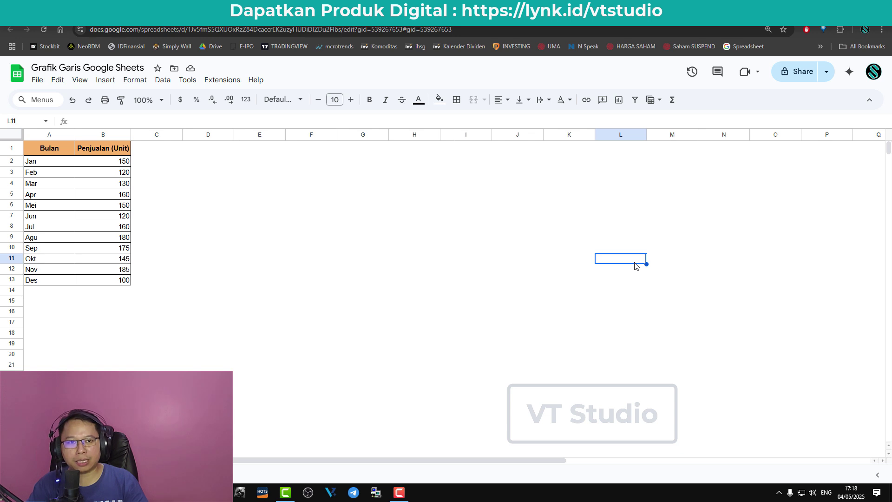
# Step: Select the monthly sales table A1:B13, including its header row
pyautogui.click(312, 205)
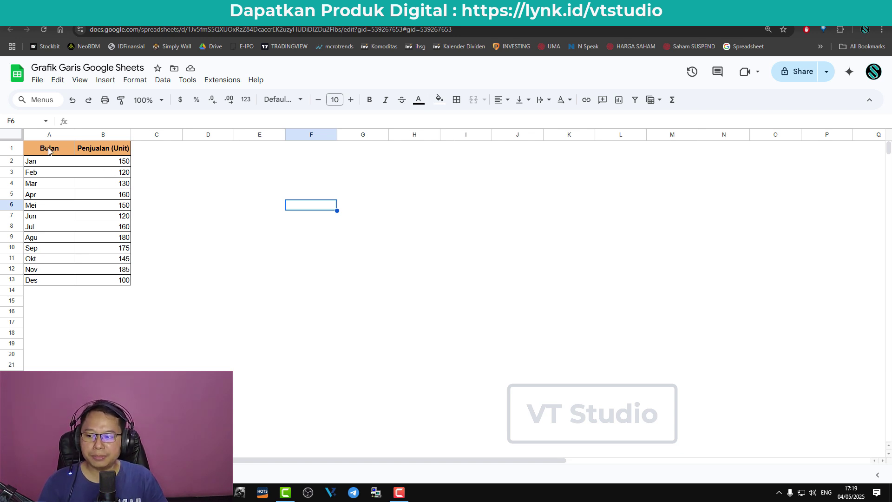
pyautogui.moveTo(49, 151); pyautogui.dragTo(117, 282)
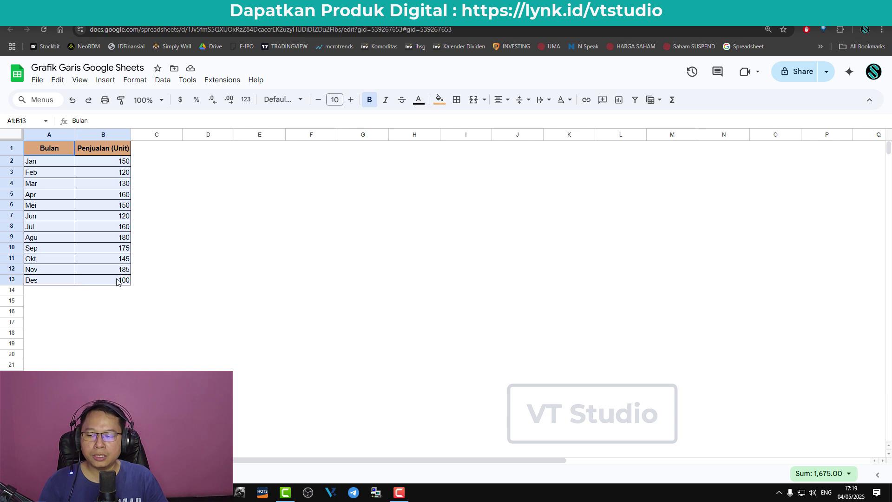
pyautogui.click(105, 80)
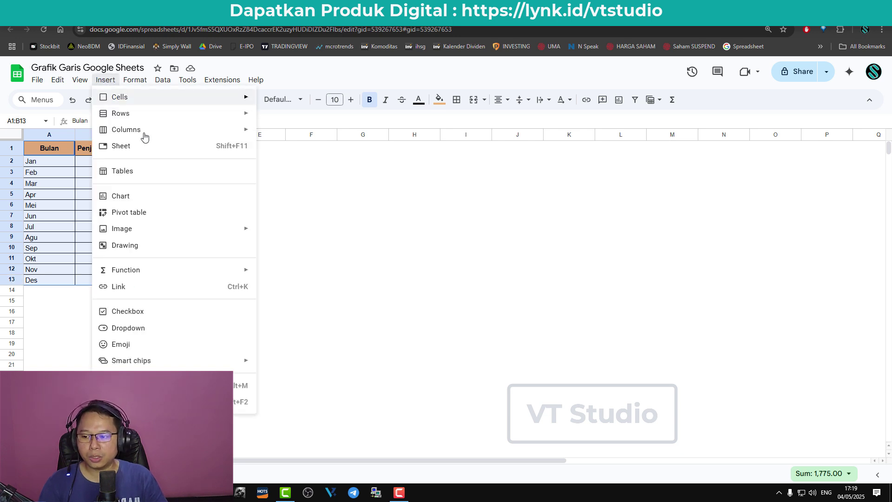
pyautogui.click(133, 199)
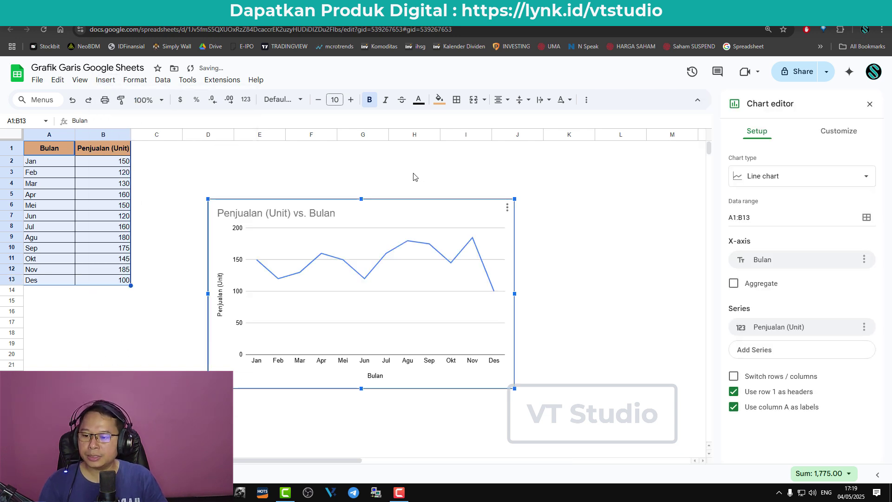
pyautogui.moveTo(481, 205); pyautogui.dragTo(483, 182)
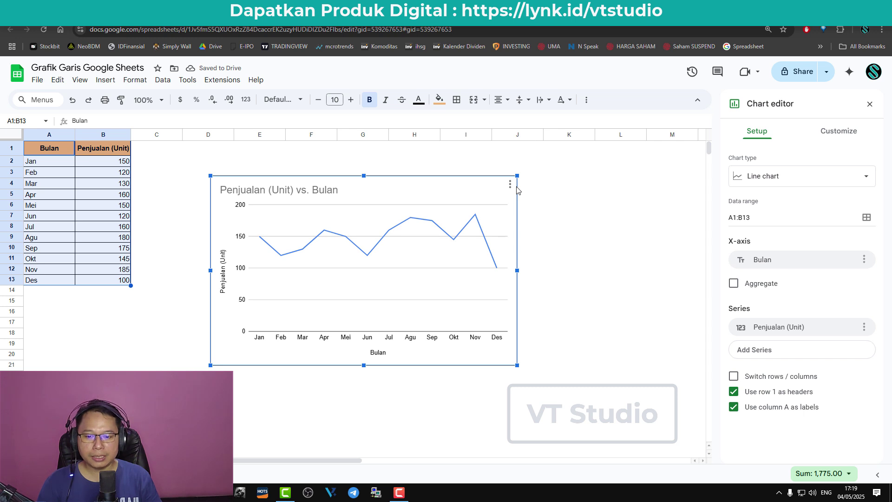
pyautogui.press('Delete')
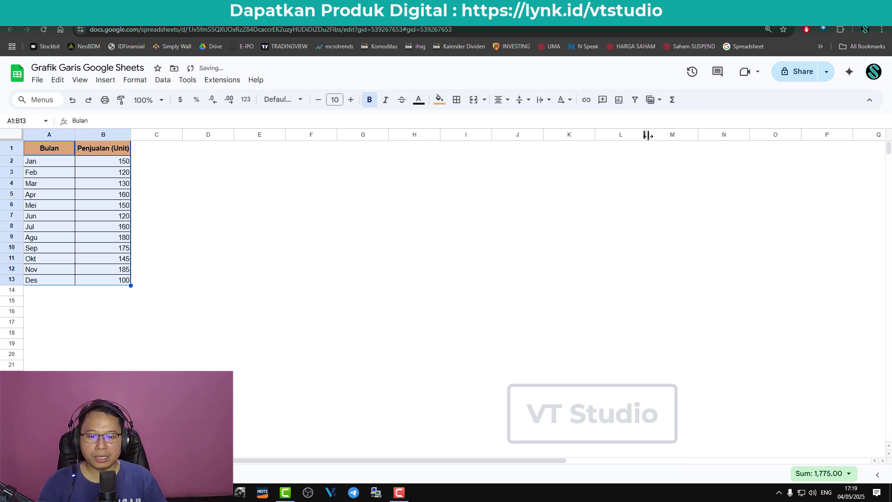
pyautogui.click(621, 101)
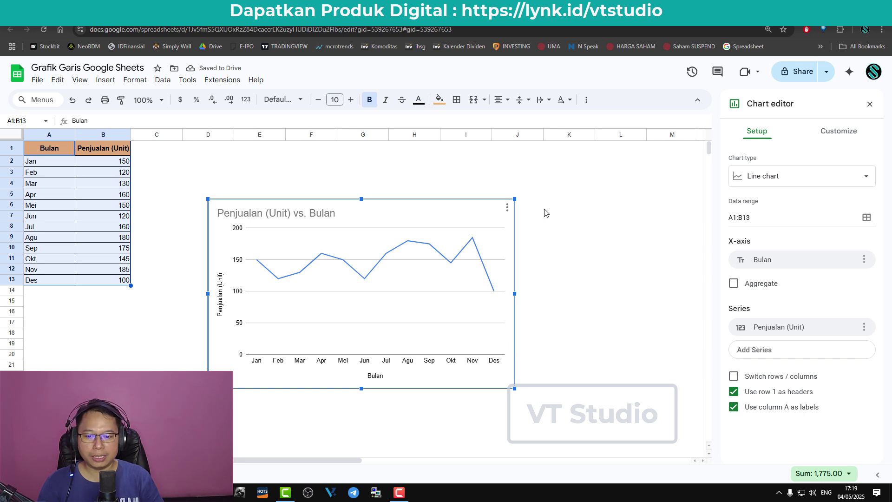
pyautogui.press('Delete')
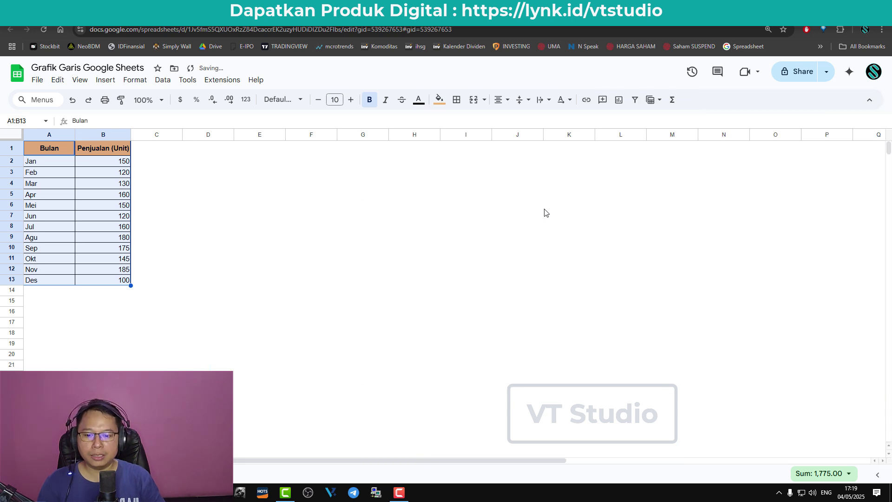
# Step: Insert a chart from the selected data and move it slightly higher on the sheet, beside the table
pyautogui.click(106, 80)
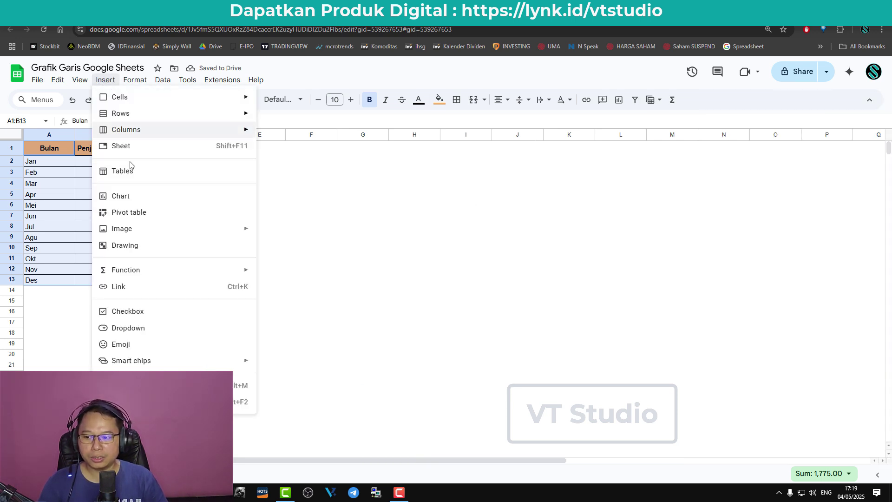
pyautogui.click(139, 198)
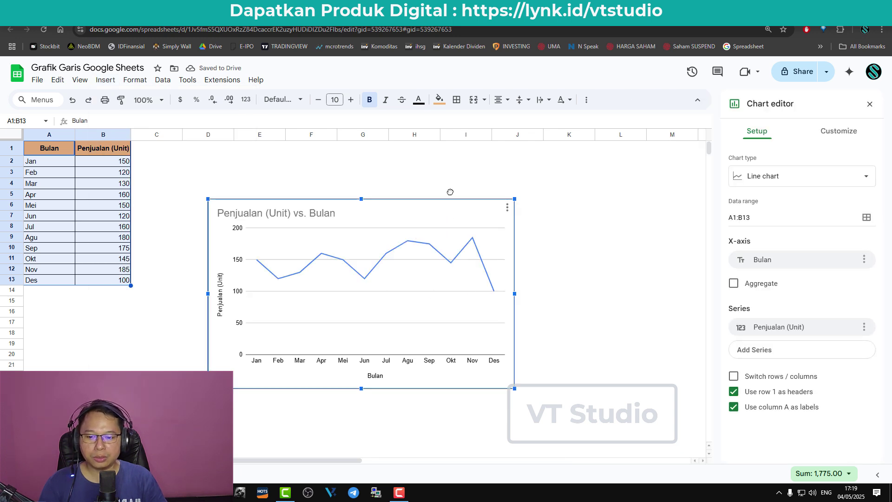
pyautogui.moveTo(448, 191); pyautogui.dragTo(464, 170)
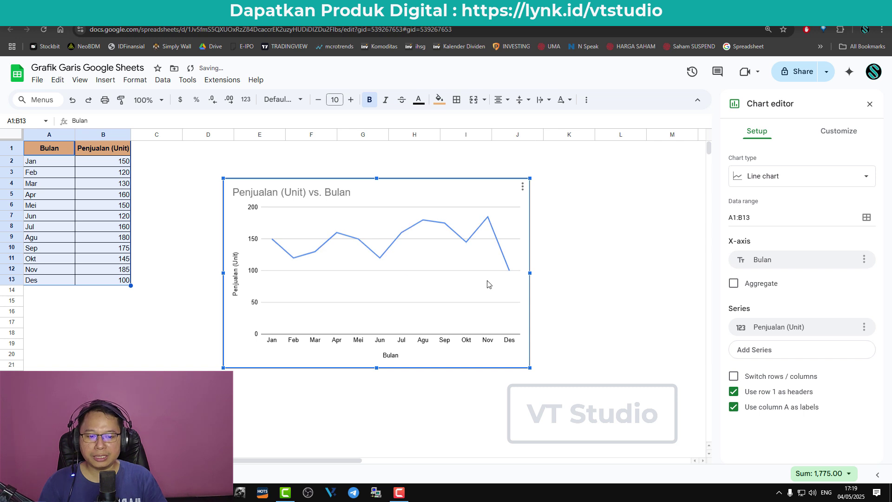
# Step: Try the suggested Column chart type for the chart, and switch back to Line chart
pyautogui.click(836, 180)
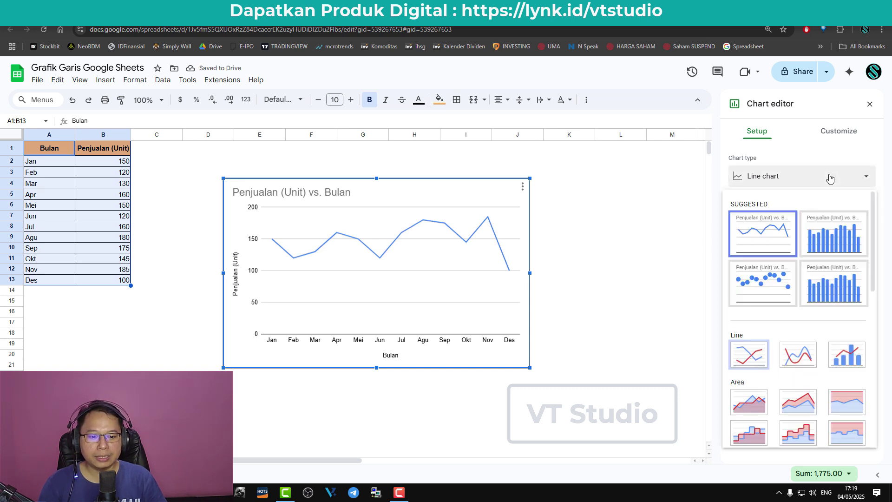
pyautogui.click(834, 240)
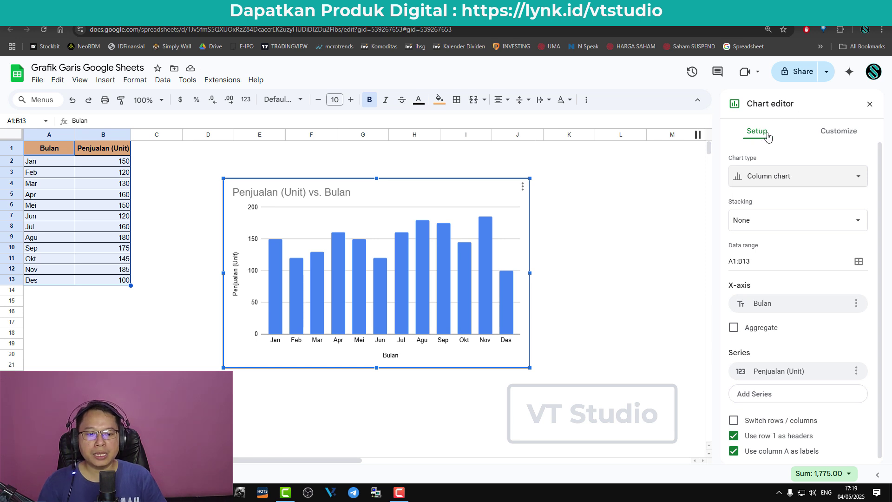
pyautogui.click(785, 181)
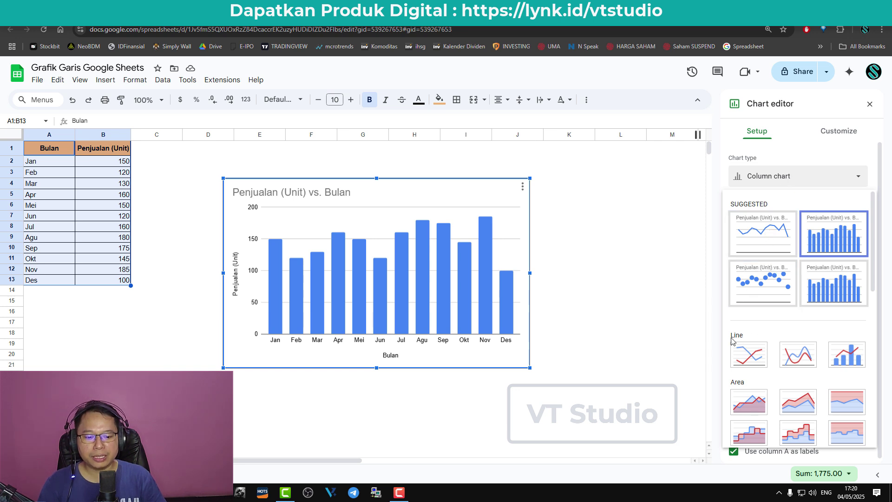
pyautogui.click(753, 359)
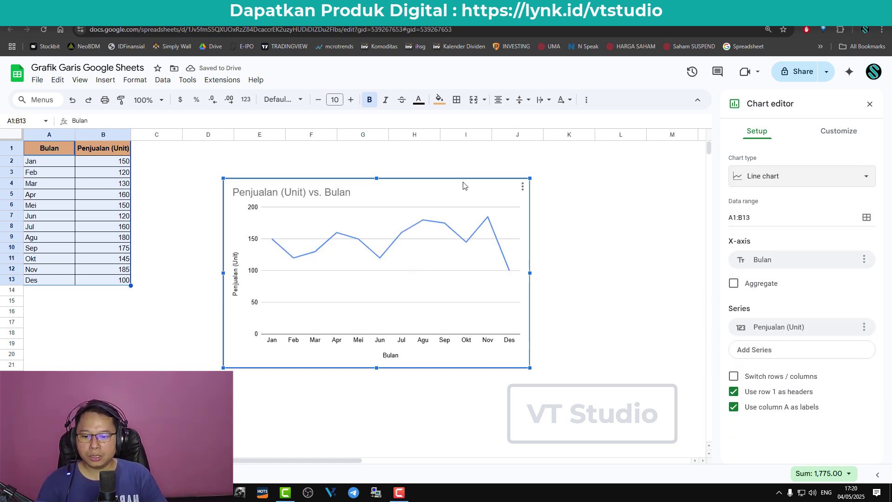
# Step: Shift the line chart slightly on the sheet, deselect it, and reopen it for editing
pyautogui.moveTo(461, 188); pyautogui.dragTo(473, 183)
pyautogui.click(604, 184)
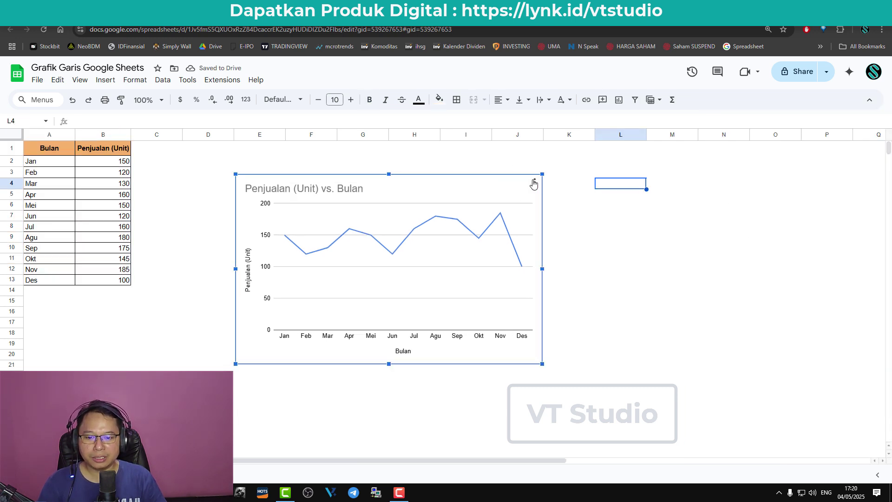
pyautogui.click(534, 183)
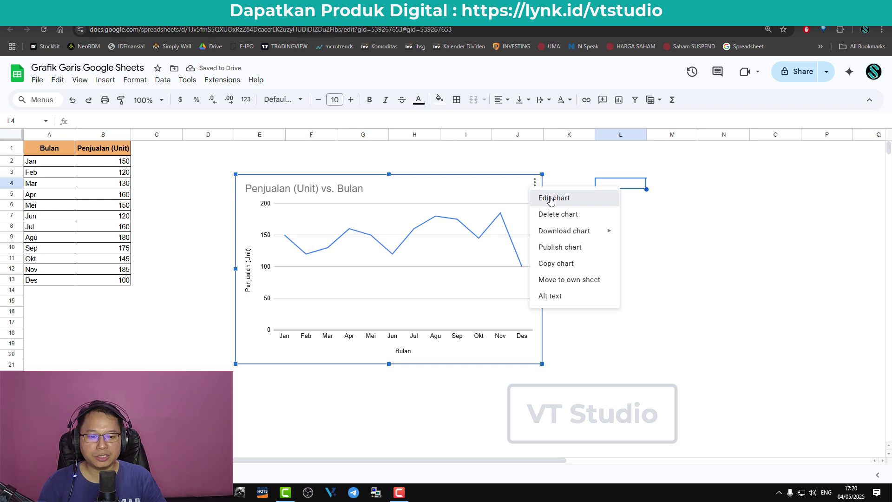
pyautogui.click(552, 200)
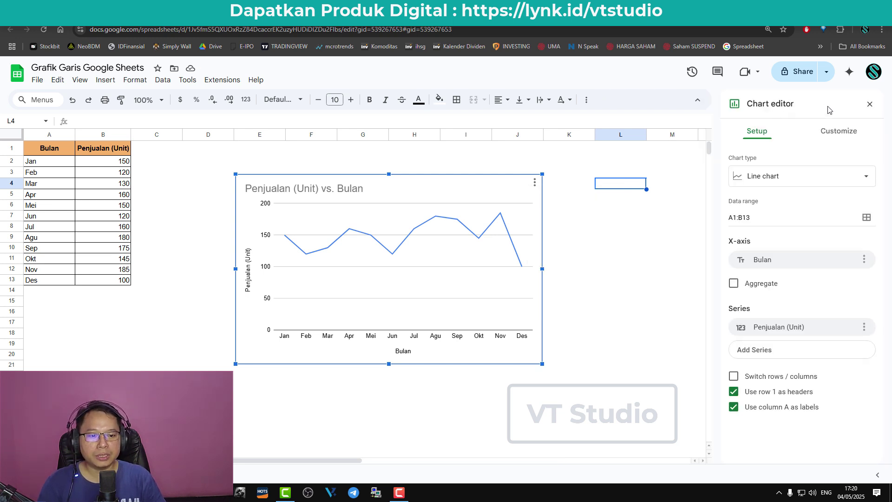
# Step: Style the chart with a pale yellow background and a black border
pyautogui.click(842, 132)
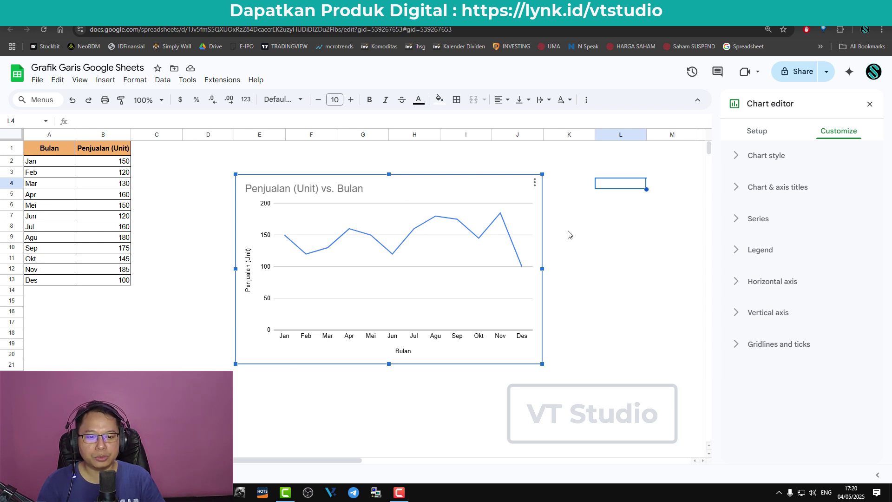
pyautogui.click(776, 159)
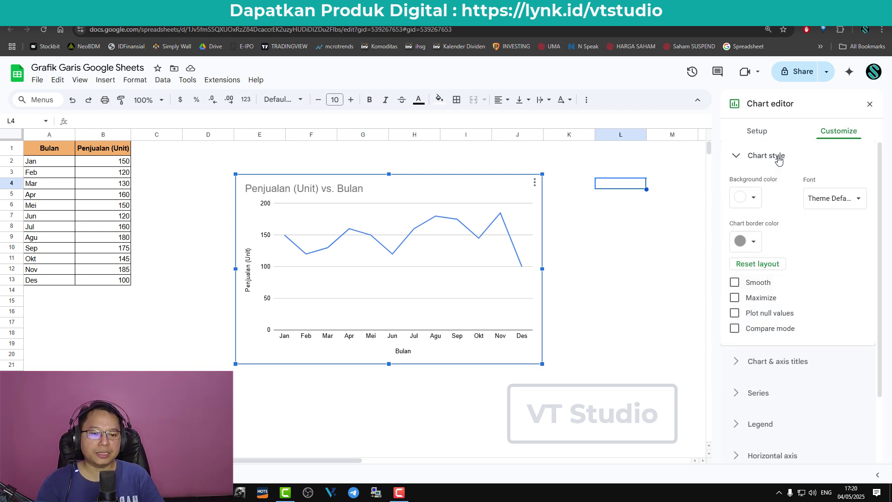
pyautogui.click(757, 199)
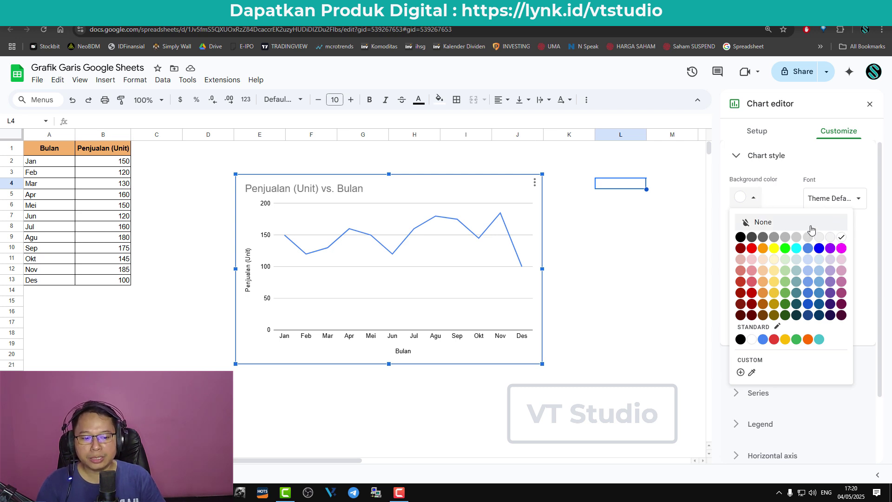
pyautogui.click(773, 259)
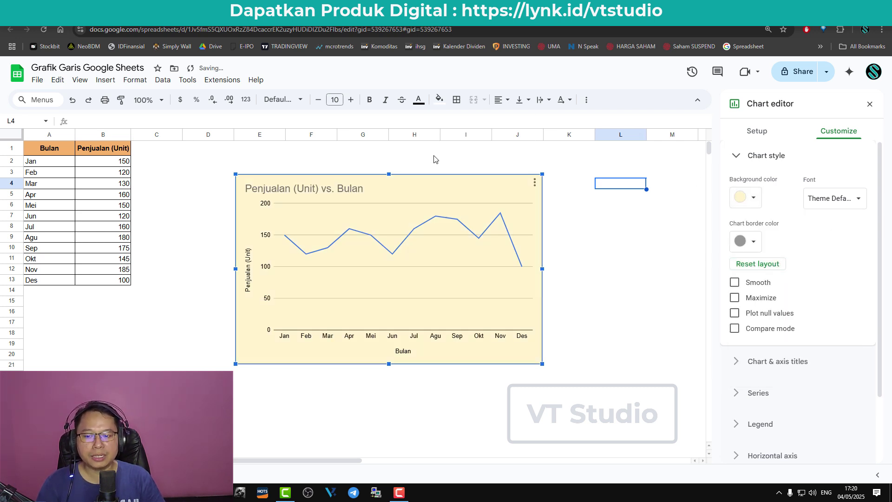
pyautogui.click(758, 246)
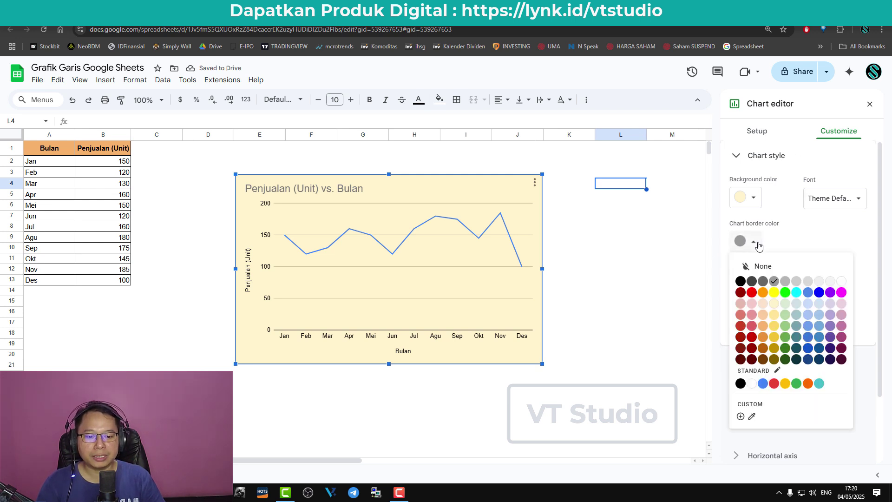
pyautogui.click(740, 281)
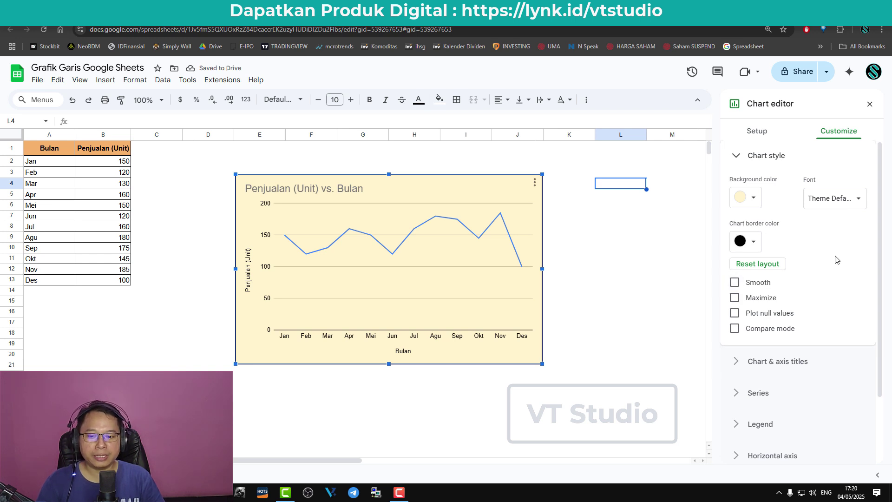
# Step: Turn on the Smooth option in the chart style so the sales line is curved
pyautogui.click(365, 237)
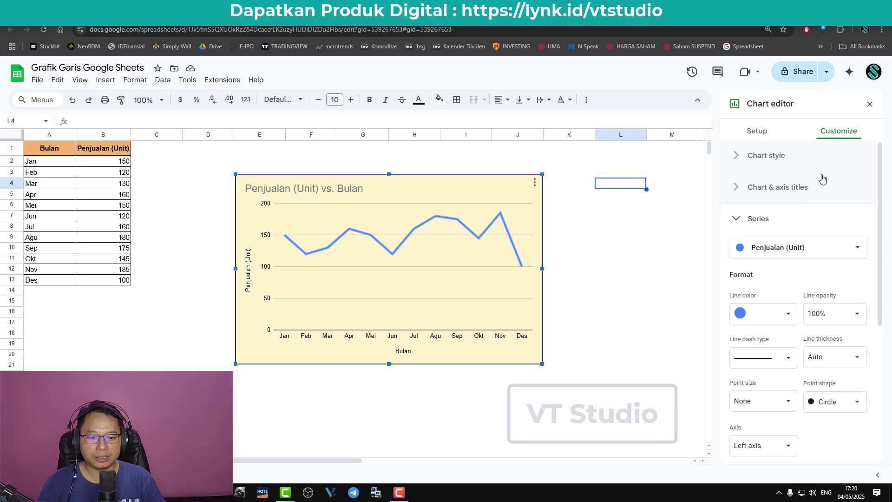
pyautogui.click(764, 156)
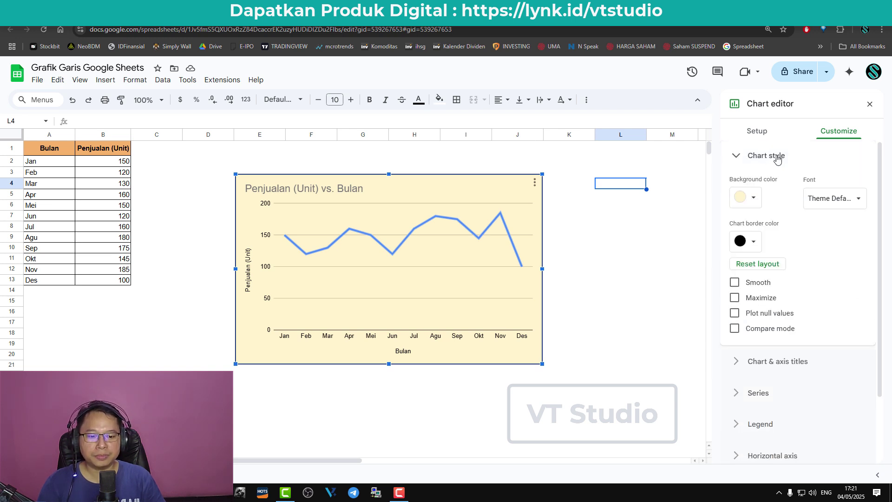
pyautogui.click(759, 284)
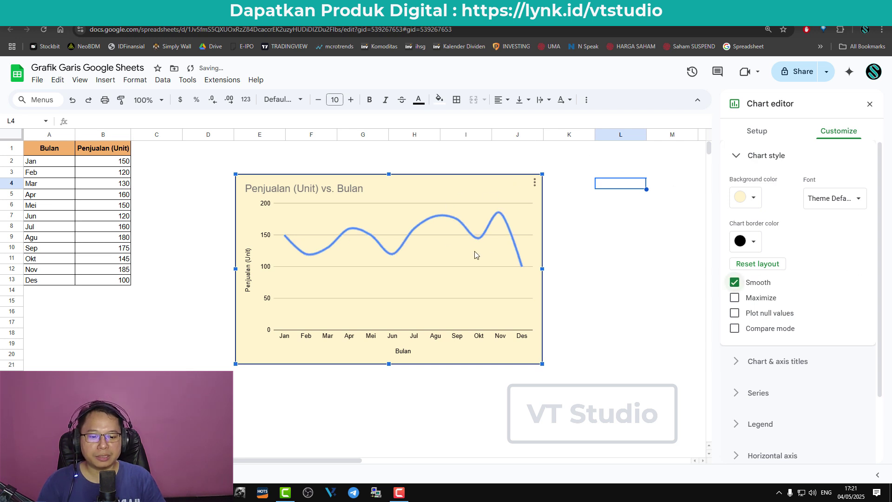
# Step: Try the Maximize option and turn it off again, and toggle Smooth off and back on
pyautogui.click(752, 300)
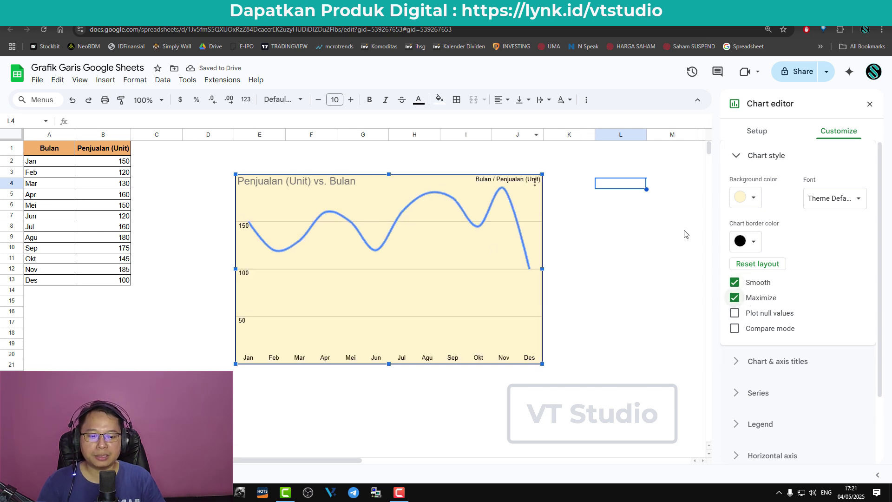
pyautogui.click(748, 297)
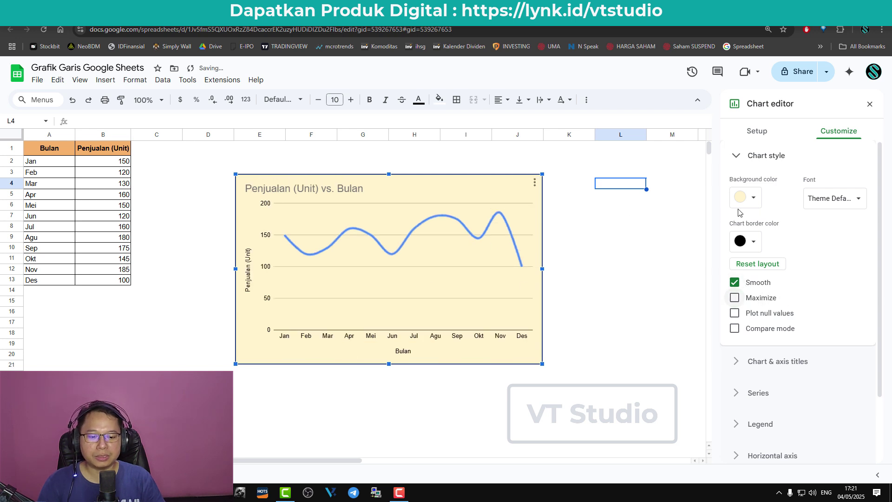
pyautogui.click(750, 285)
pyautogui.click(738, 283)
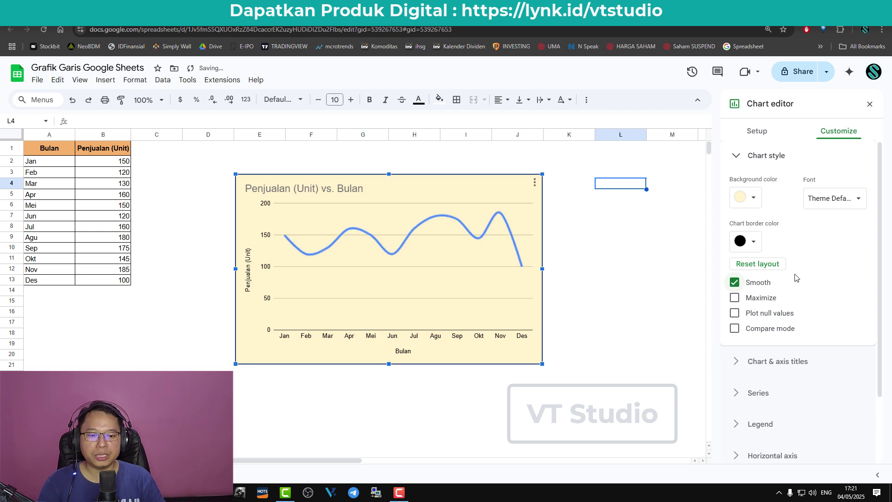
# Step: Replace the chart title text with "GRAFIK PENJUALAN TH. 2024"
pyautogui.click(739, 157)
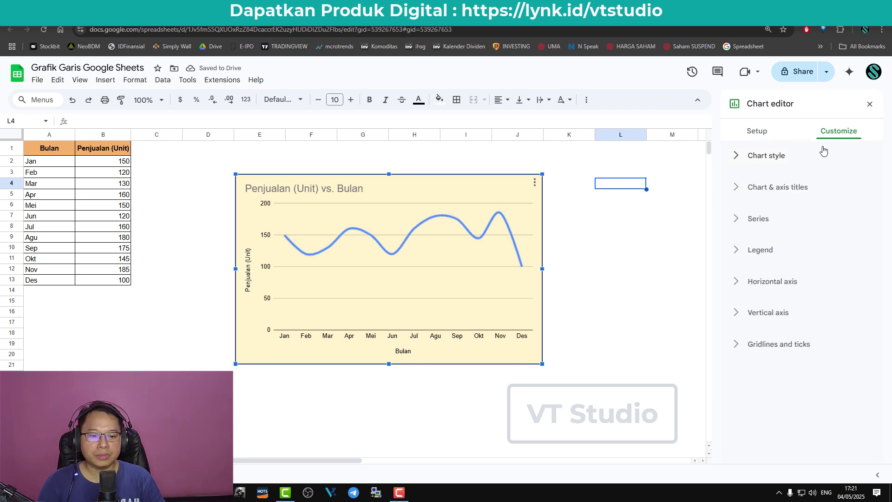
pyautogui.click(783, 188)
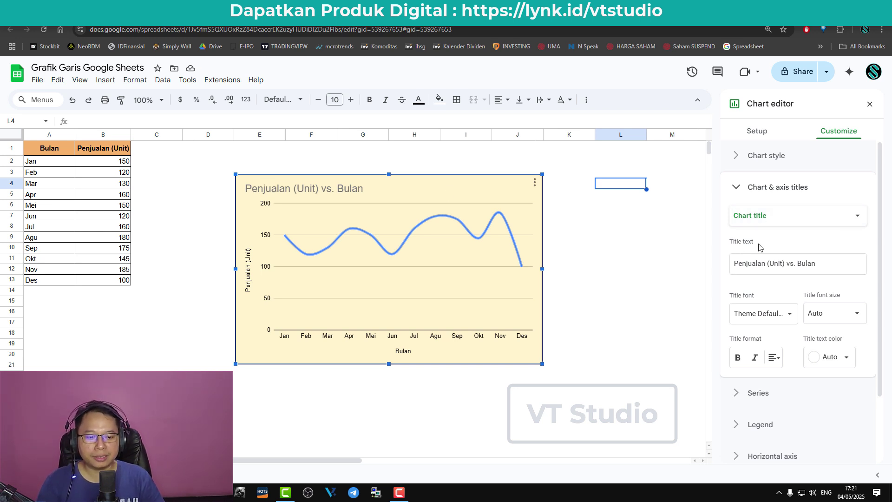
pyautogui.click(743, 255)
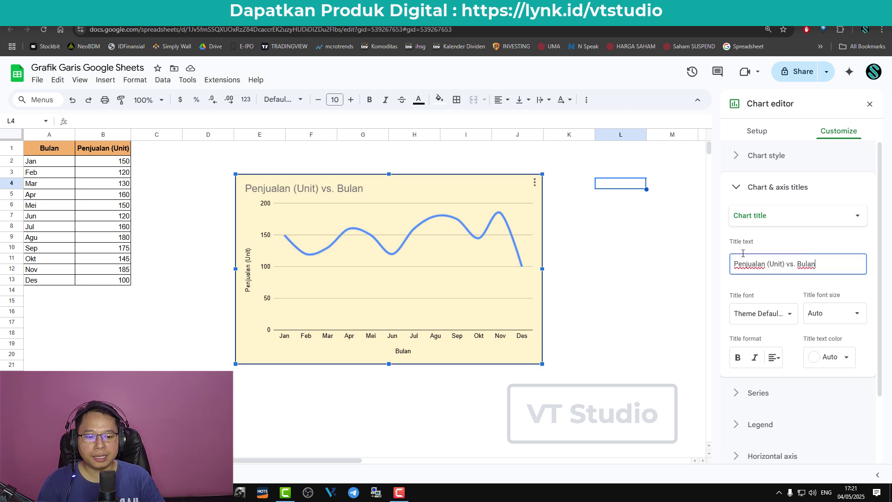
pyautogui.hotkey('ctrl', 'a')
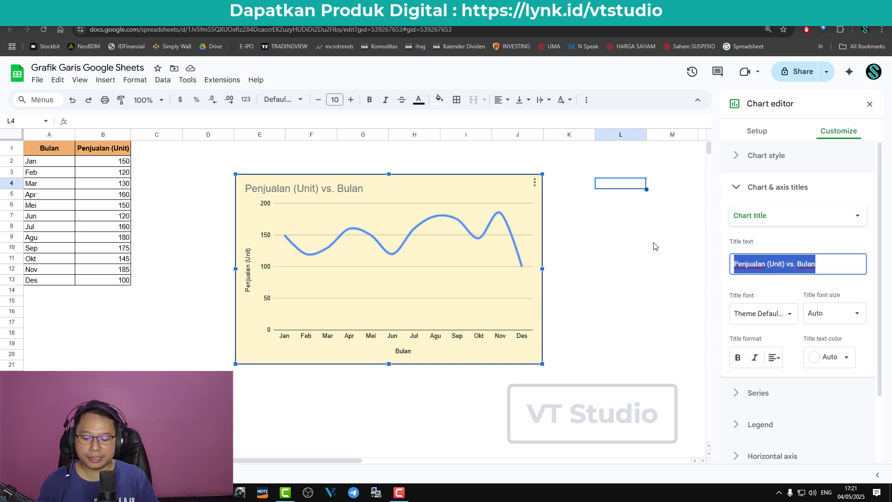
pyautogui.write('G')
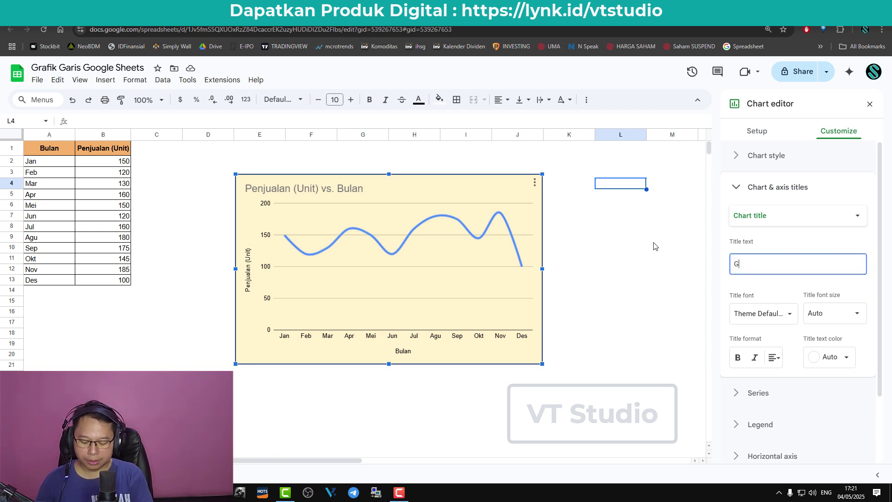
pyautogui.write('RAFIK PENJUALAN')
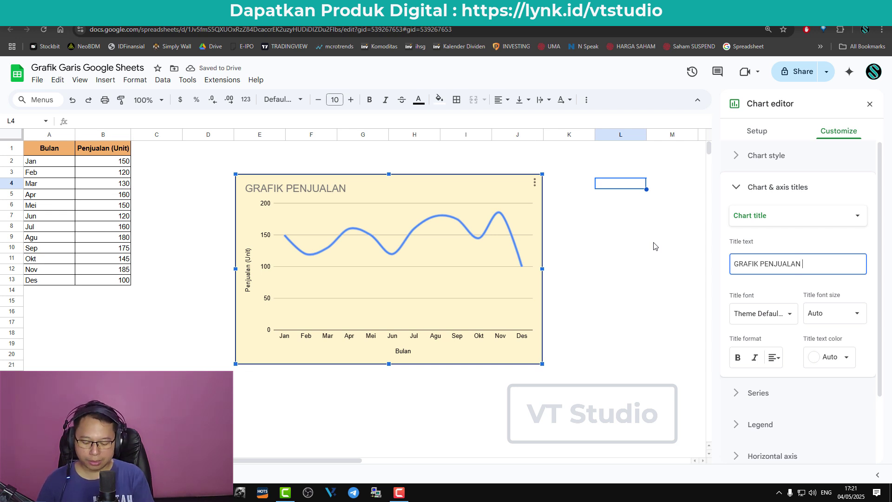
pyautogui.write('2024')
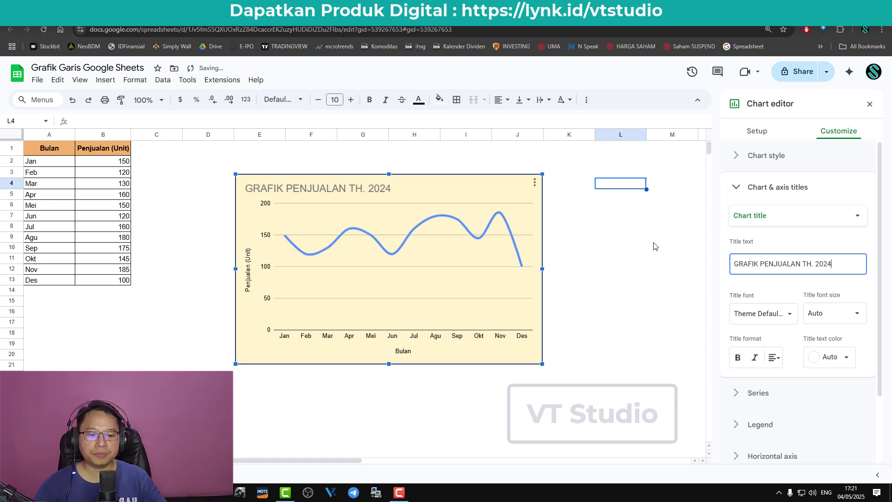
# Step: Add the chart subtitle "Per Bulan"
pyautogui.click(844, 219)
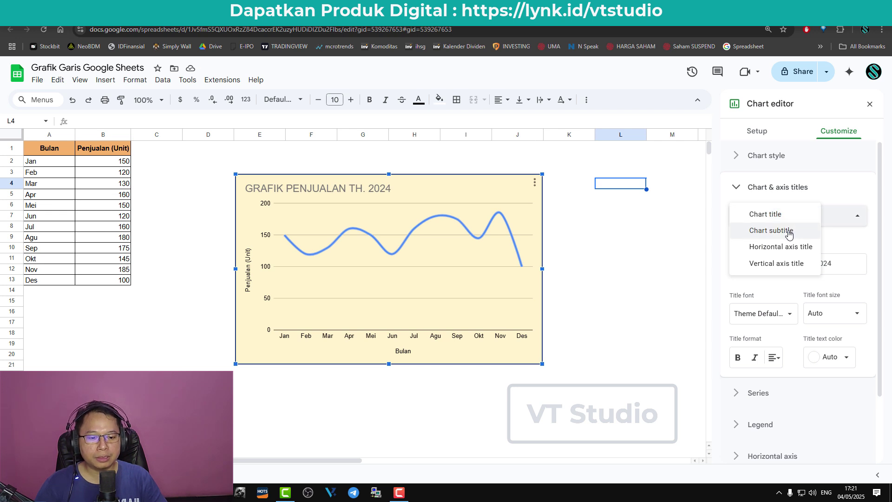
pyautogui.click(788, 233)
pyautogui.click(799, 261)
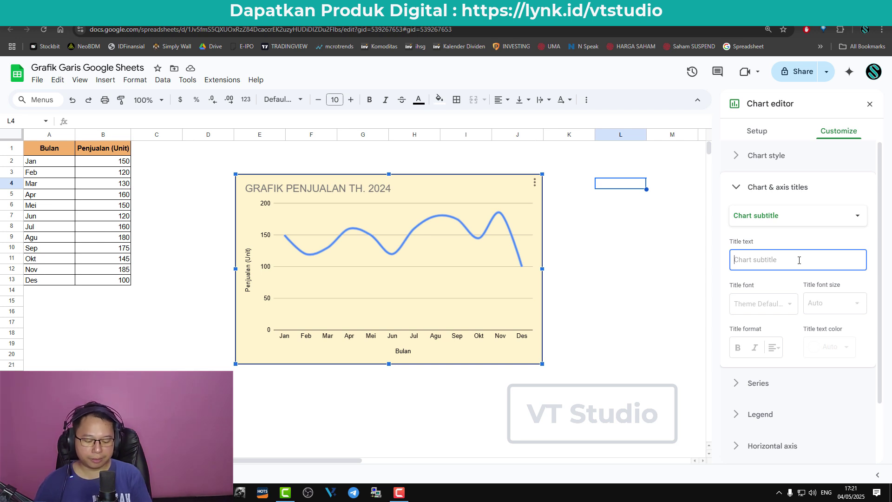
pyautogui.write('Per Bulan')
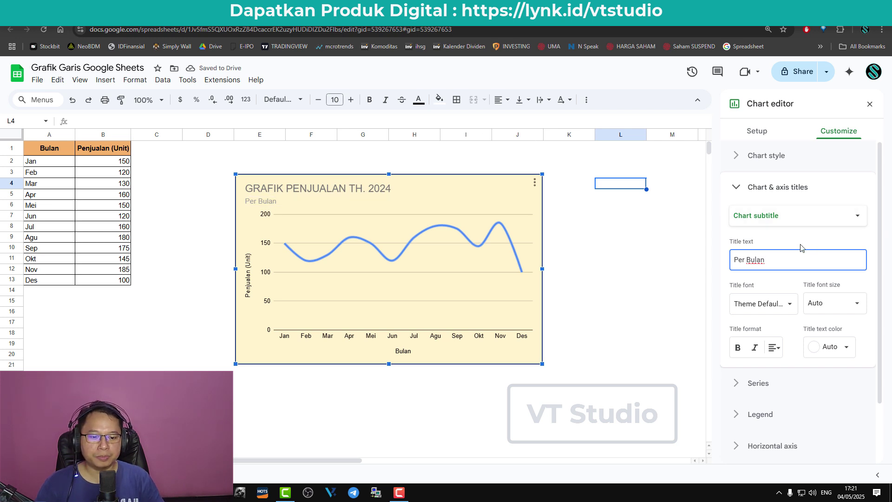
# Step: Try the Serif font on the chart title, then format the title in bold Arial
pyautogui.click(847, 220)
pyautogui.click(761, 196)
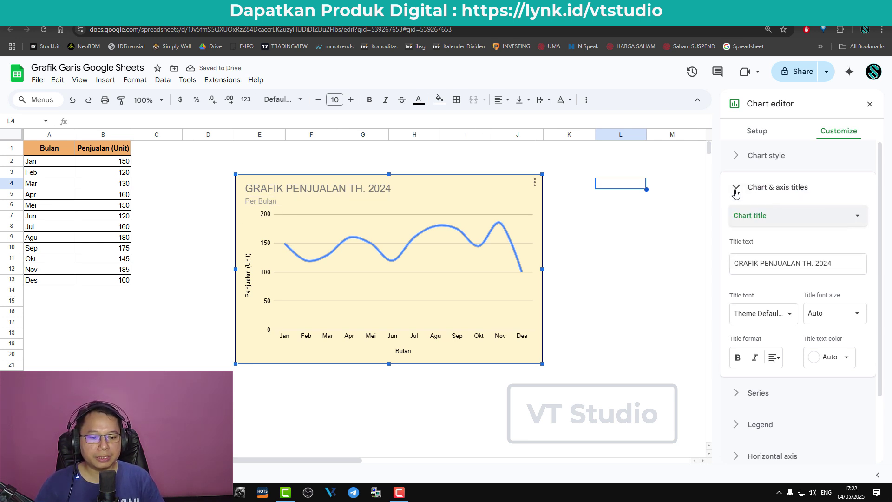
pyautogui.click(786, 314)
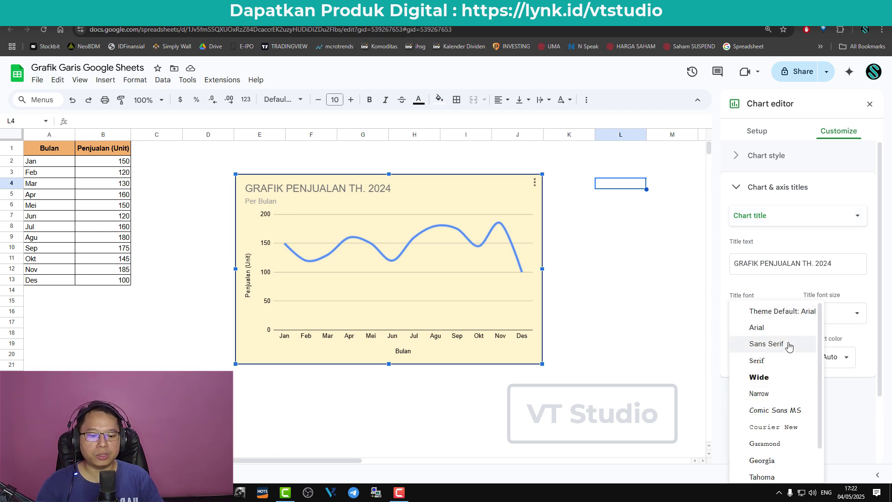
pyautogui.click(775, 361)
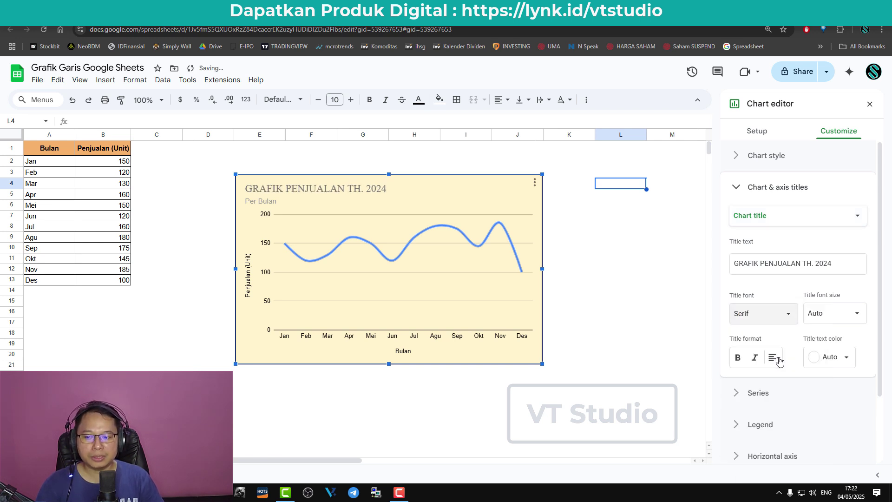
pyautogui.click(792, 312)
pyautogui.click(781, 280)
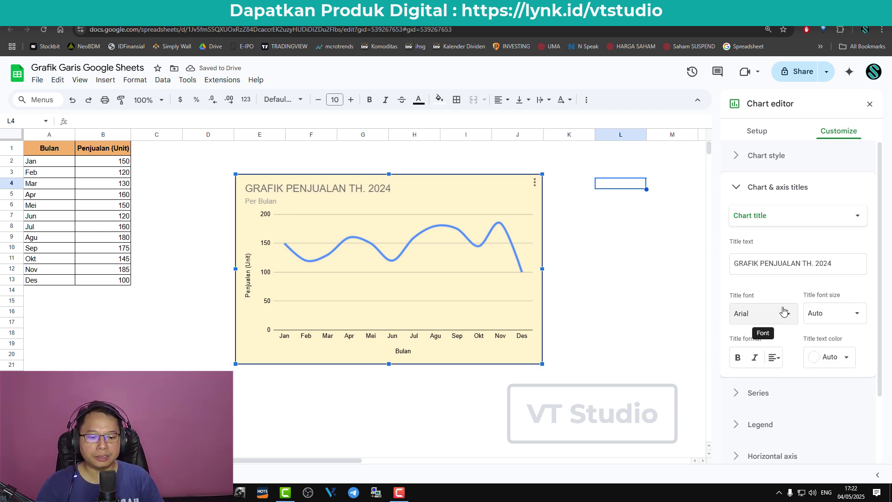
pyautogui.click(738, 357)
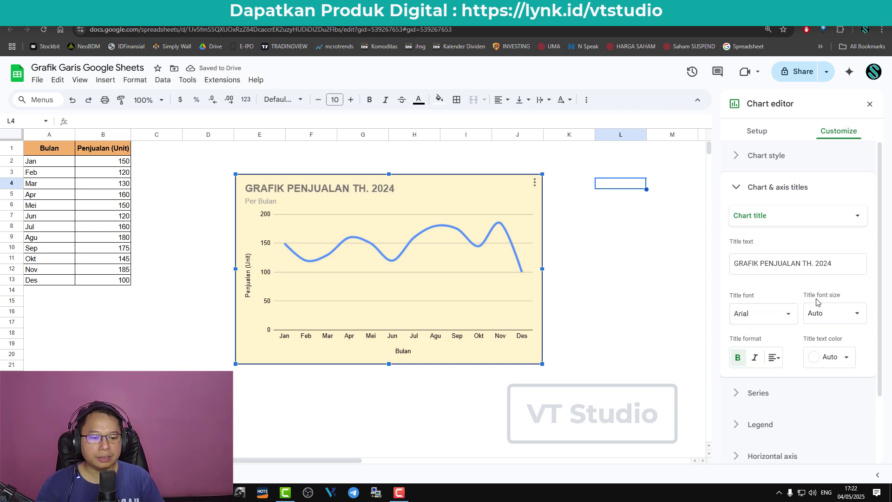
# Step: Try font sizes 18 and 10 for the chart title and settle on size 20
pyautogui.click(857, 314)
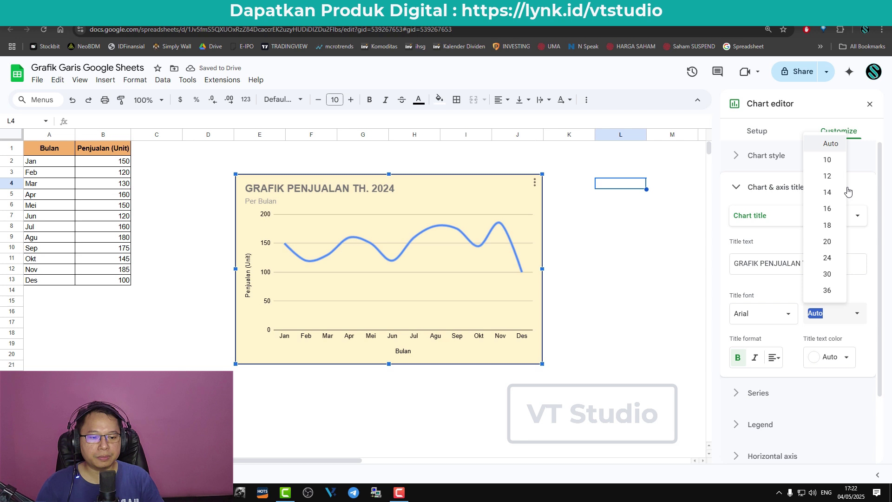
pyautogui.click(830, 227)
pyautogui.click(860, 316)
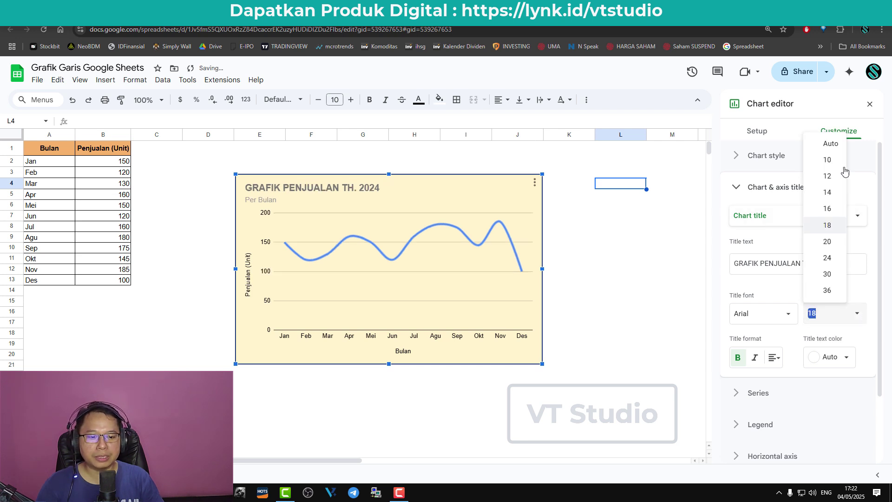
pyautogui.click(833, 164)
pyautogui.click(860, 314)
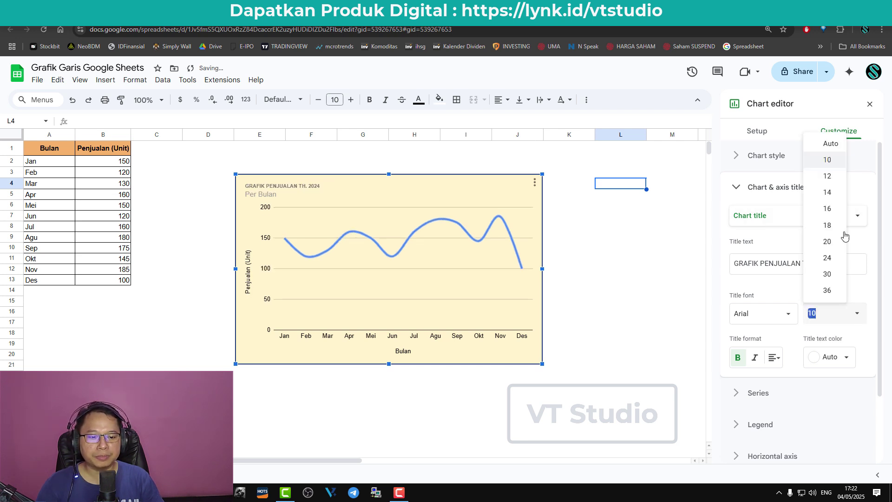
pyautogui.click(835, 239)
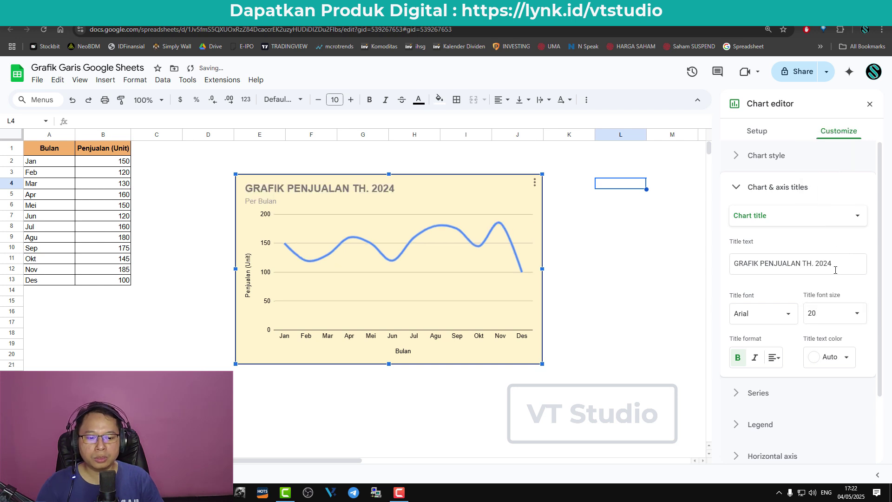
# Step: Center the chart title and color its text black
pyautogui.click(779, 362)
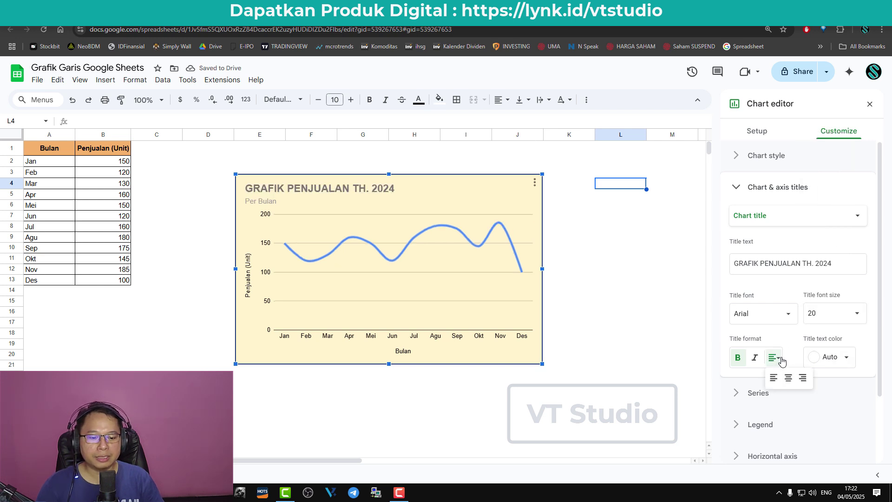
pyautogui.click(791, 378)
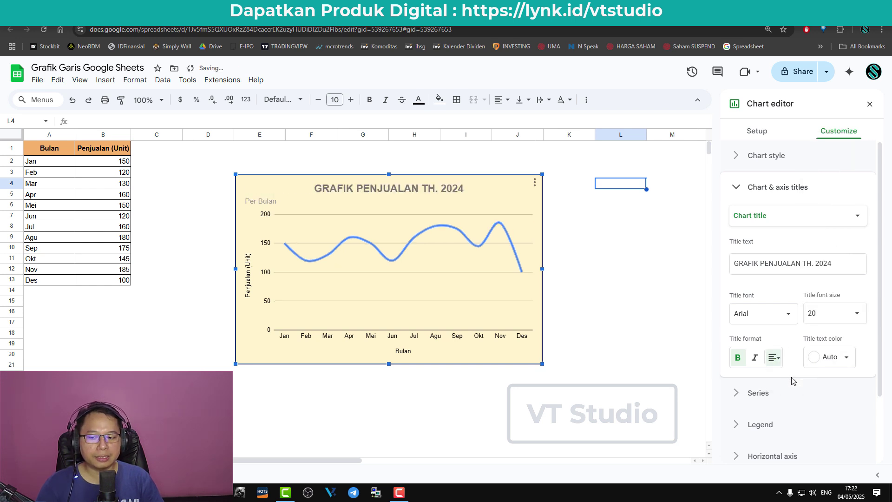
pyautogui.click(846, 357)
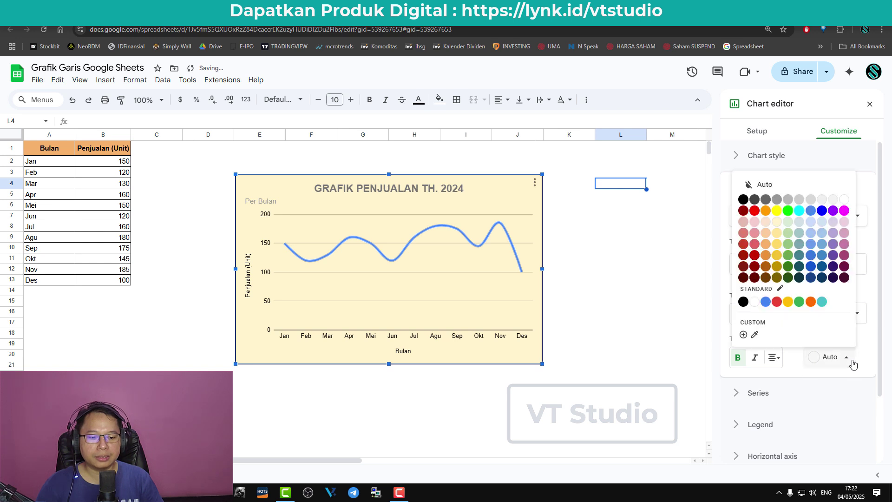
pyautogui.click(744, 200)
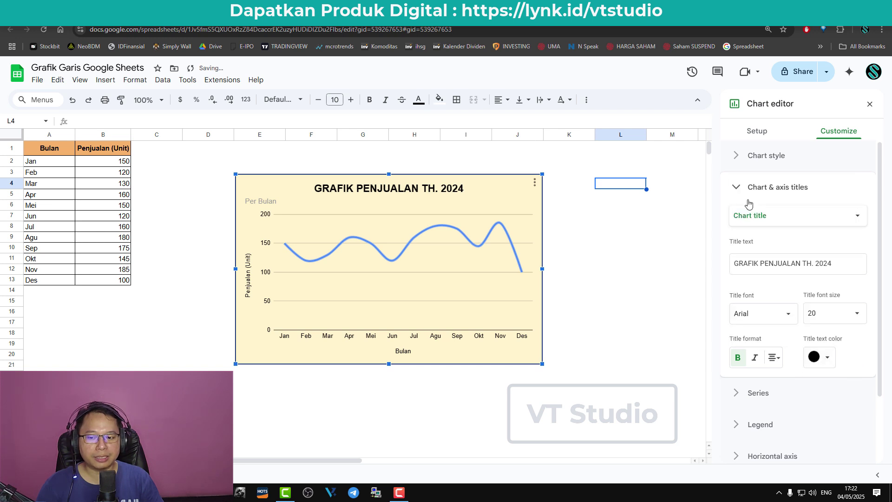
# Step: Format the chart subtitle "Per Bulan" in Arial, centered and italic
pyautogui.click(277, 201)
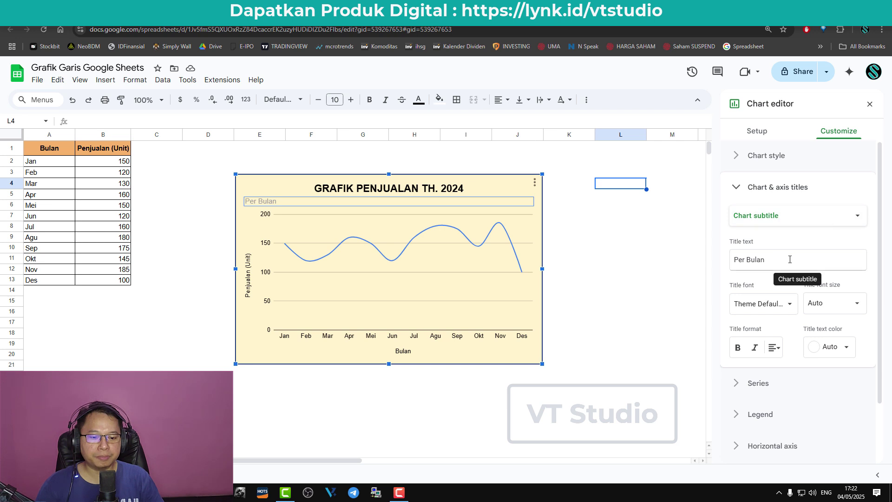
pyautogui.click(785, 308)
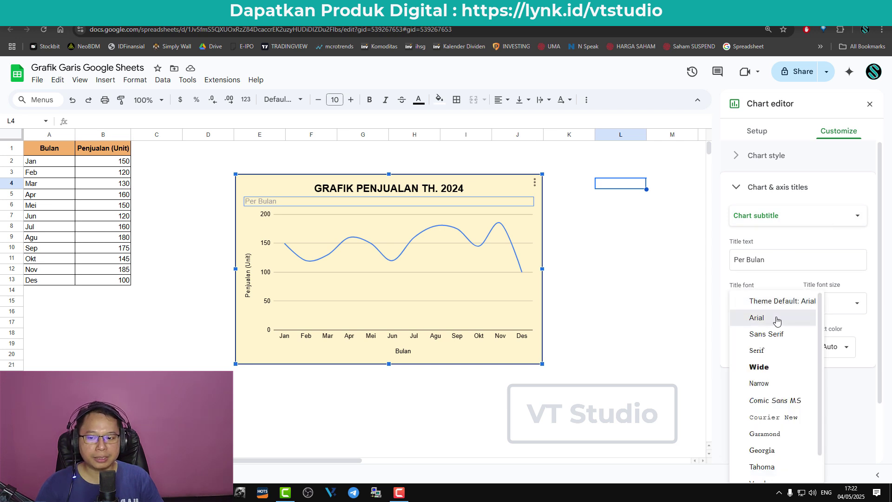
pyautogui.click(778, 318)
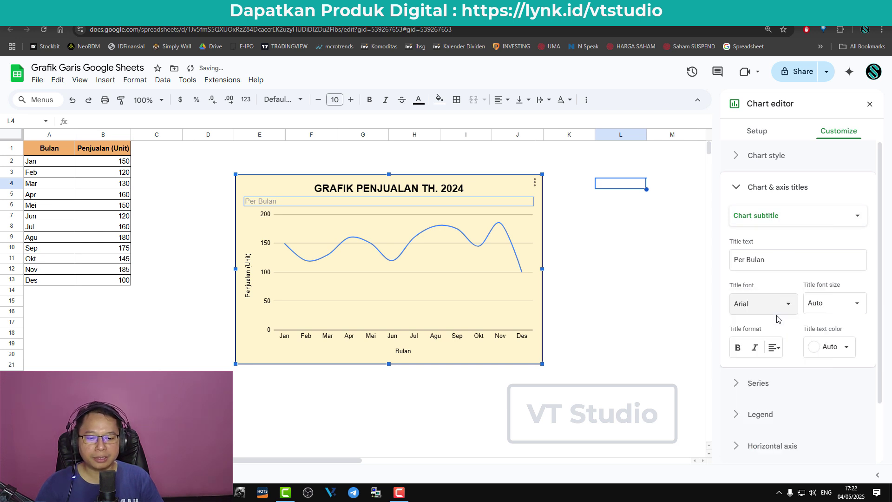
pyautogui.click(774, 349)
pyautogui.click(788, 369)
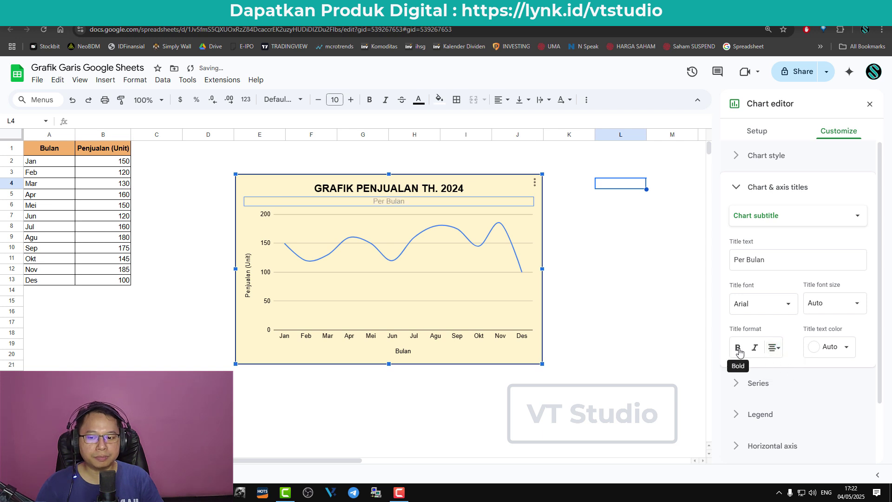
pyautogui.click(755, 349)
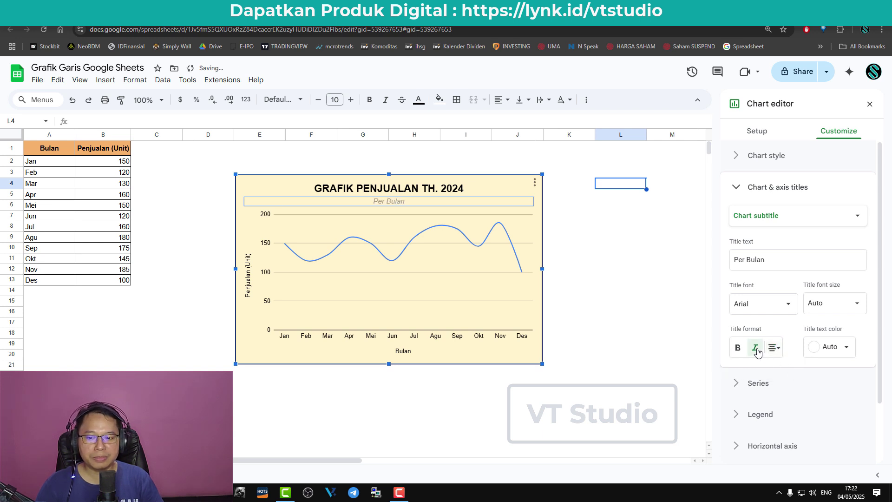
# Step: Color the chart subtitle dark gray and set its font size to 16
pyautogui.click(852, 350)
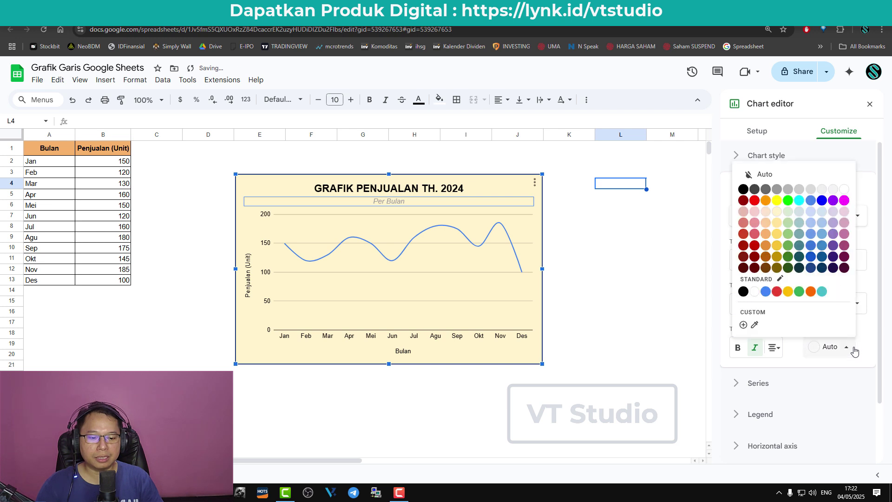
pyautogui.click(755, 189)
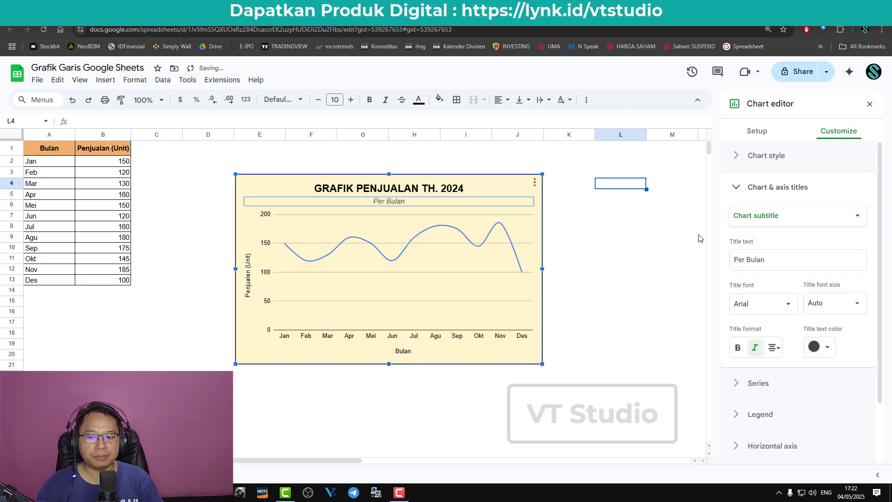
pyautogui.click(862, 308)
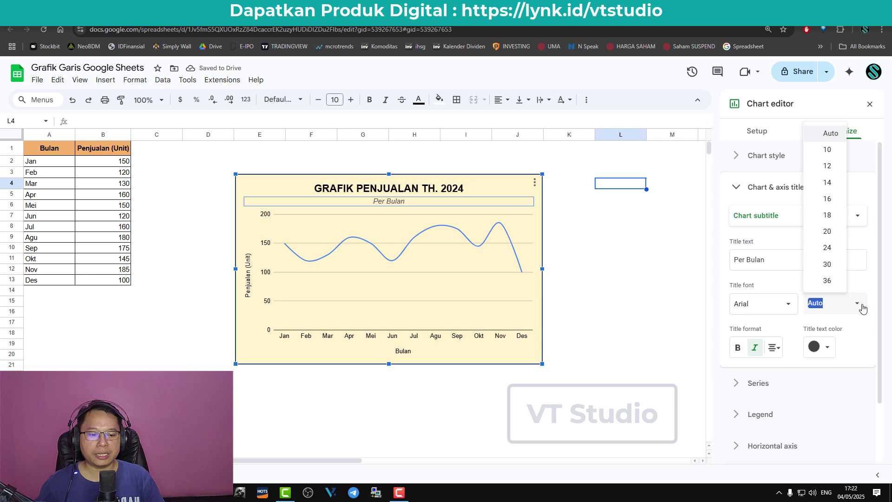
pyautogui.click(836, 198)
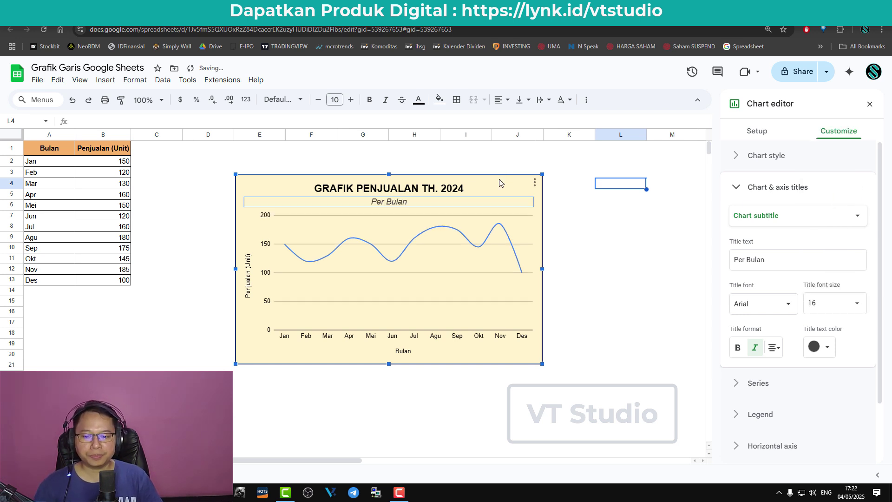
# Step: Try yellow and orange as the line color of the Penjualan (Unit) series
pyautogui.click(733, 187)
pyautogui.click(743, 221)
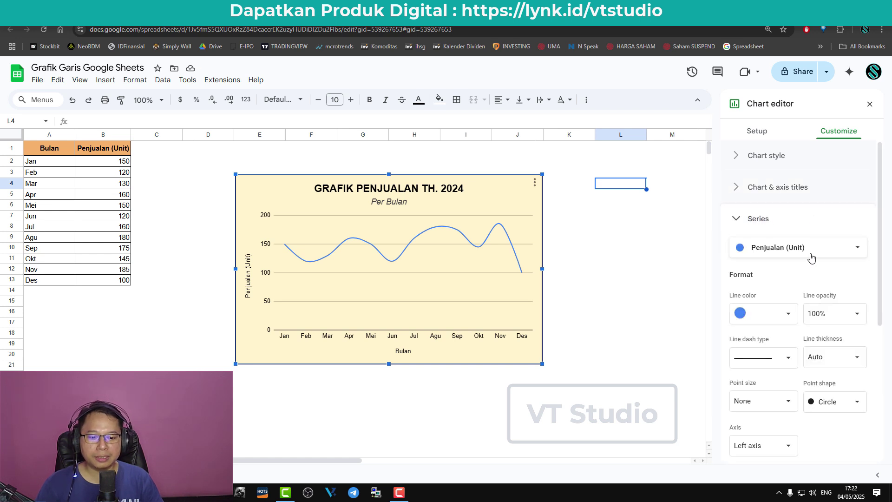
pyautogui.scroll(-1, 751, 237)
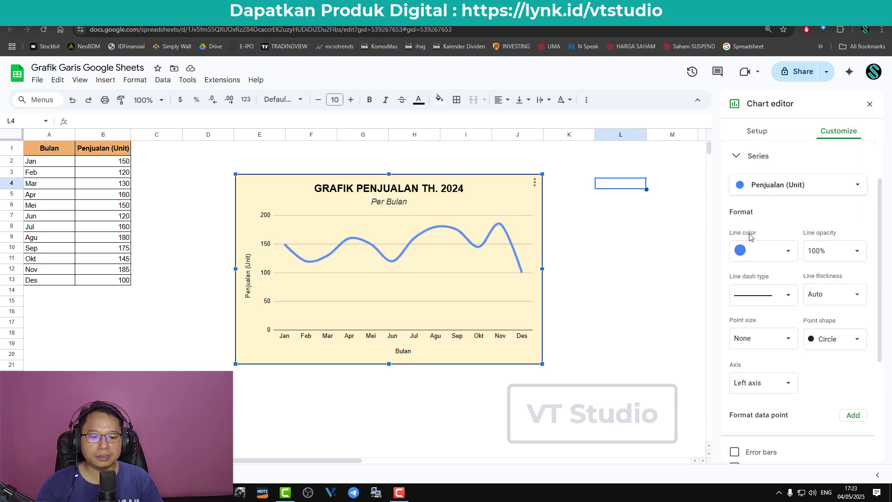
pyautogui.click(790, 253)
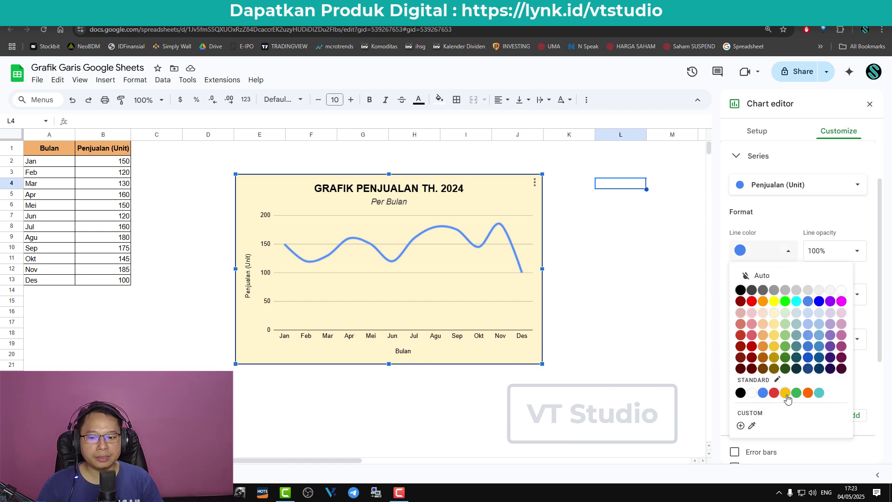
pyautogui.click(785, 393)
pyautogui.click(787, 253)
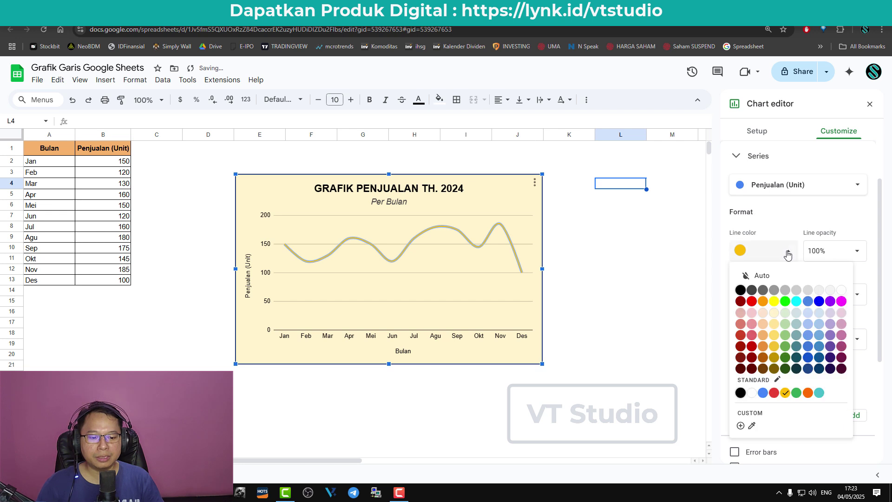
pyautogui.click(808, 393)
pyautogui.click(593, 231)
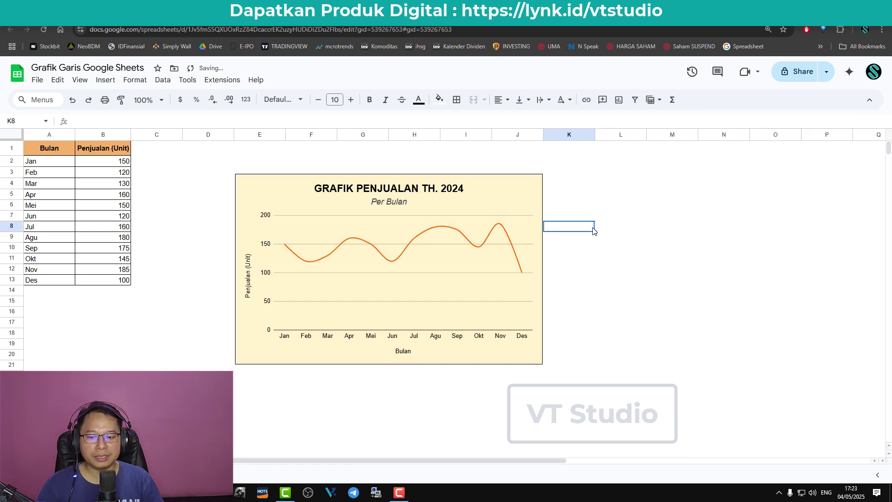
# Step: Reopen the series formatting for the chart line and set its line color to red
pyautogui.click(504, 227)
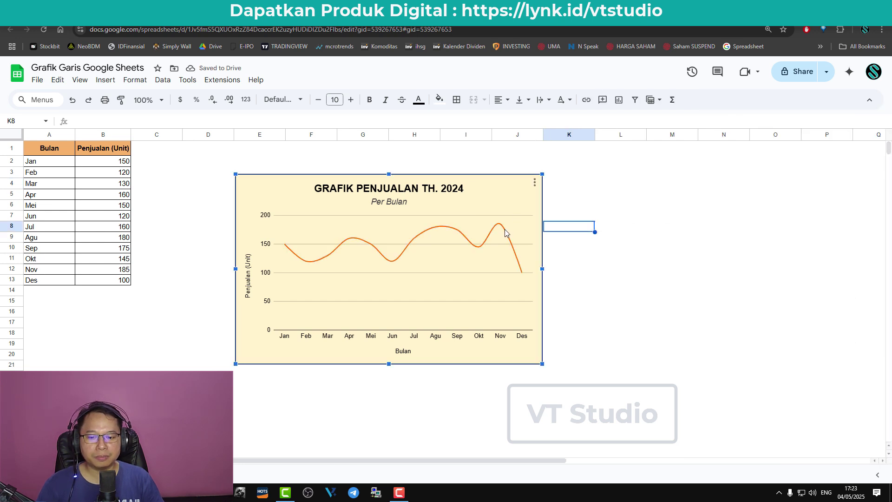
pyautogui.doubleClick(504, 231)
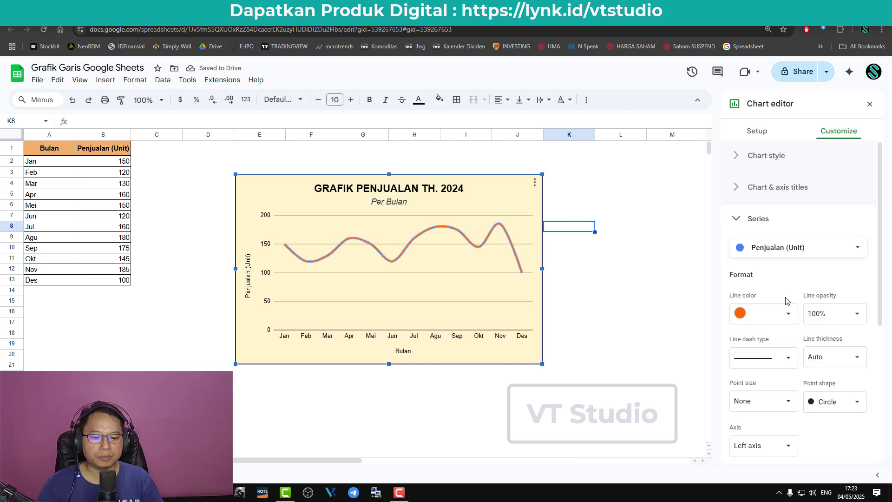
pyautogui.click(766, 313)
pyautogui.click(780, 260)
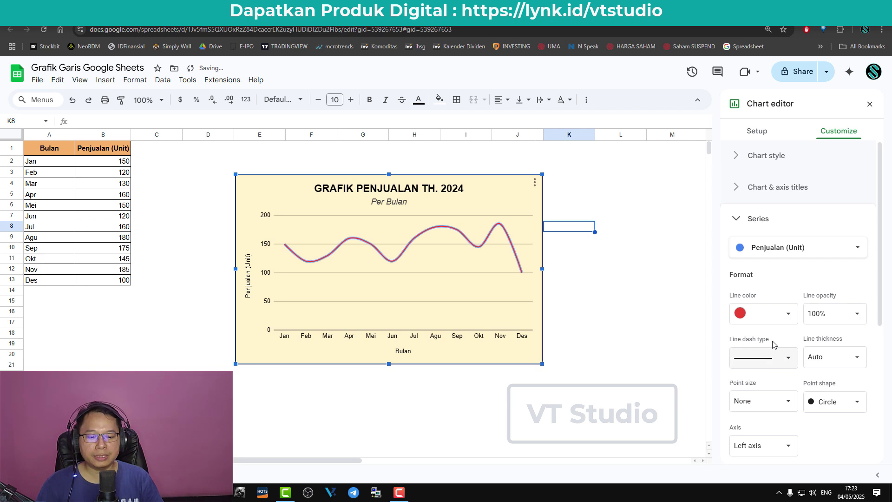
# Step: Try the dotted and dashed line types on the sales series, and return to the solid line
pyautogui.click(785, 361)
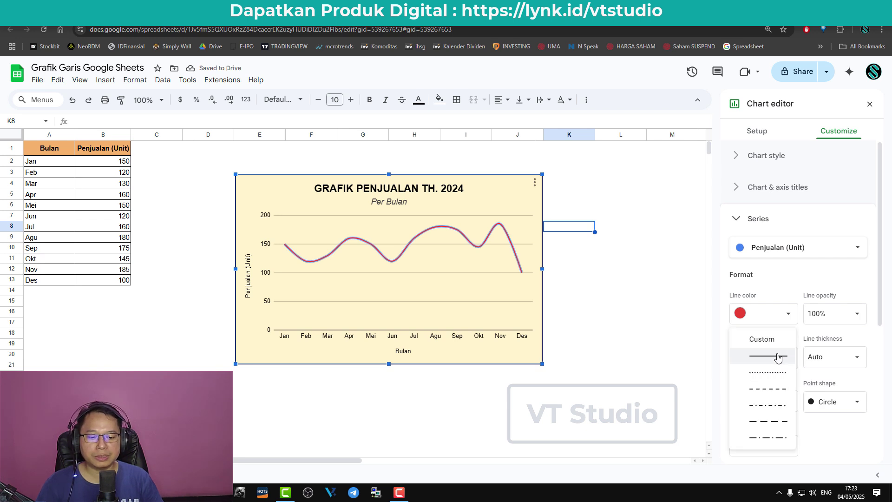
pyautogui.click(781, 373)
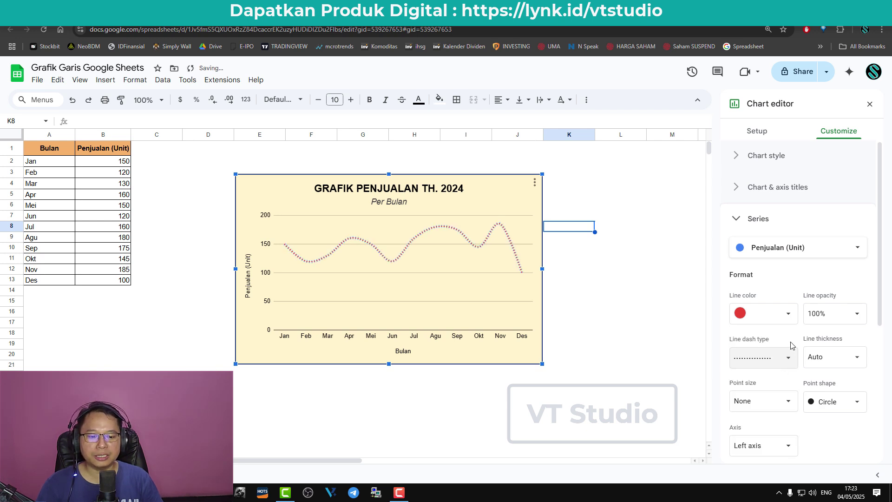
pyautogui.click(788, 360)
pyautogui.click(782, 377)
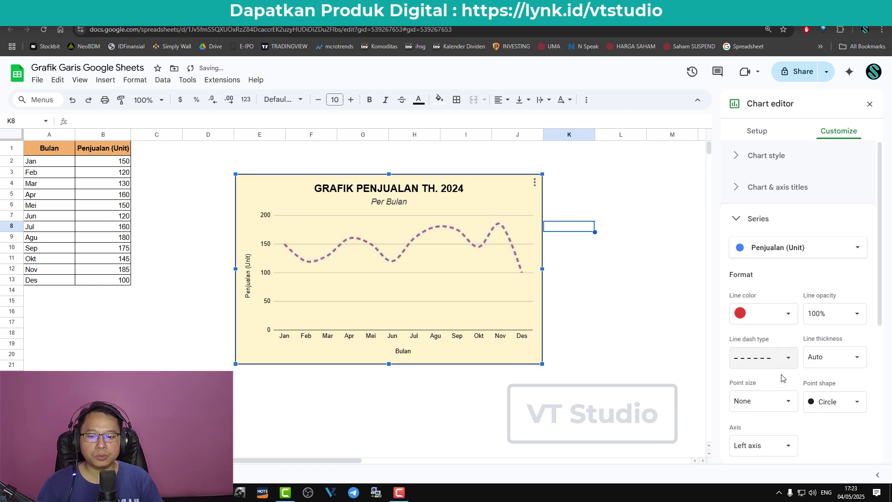
pyautogui.click(792, 360)
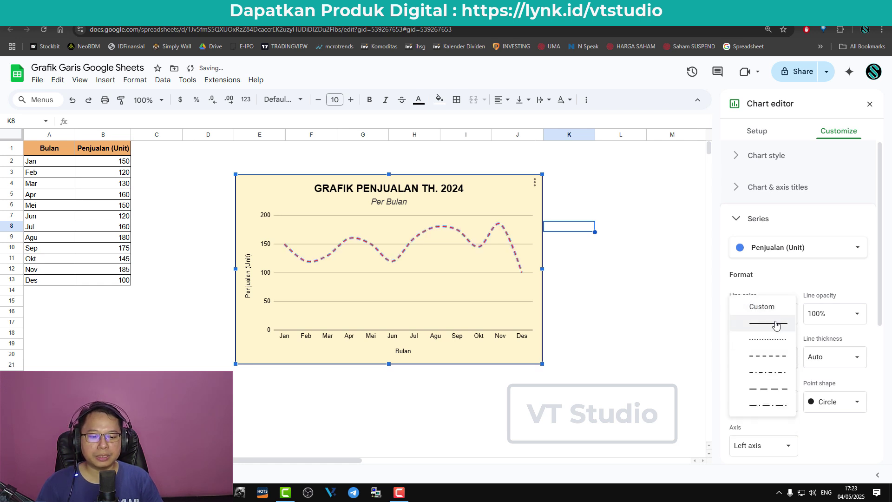
pyautogui.click(779, 324)
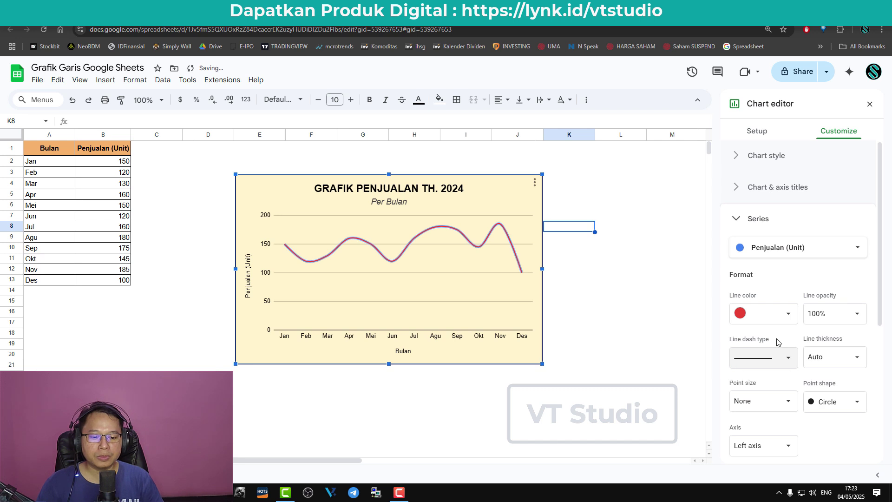
# Step: Try a line thickness of 2px for the sales series and settle on 1px
pyautogui.click(844, 357)
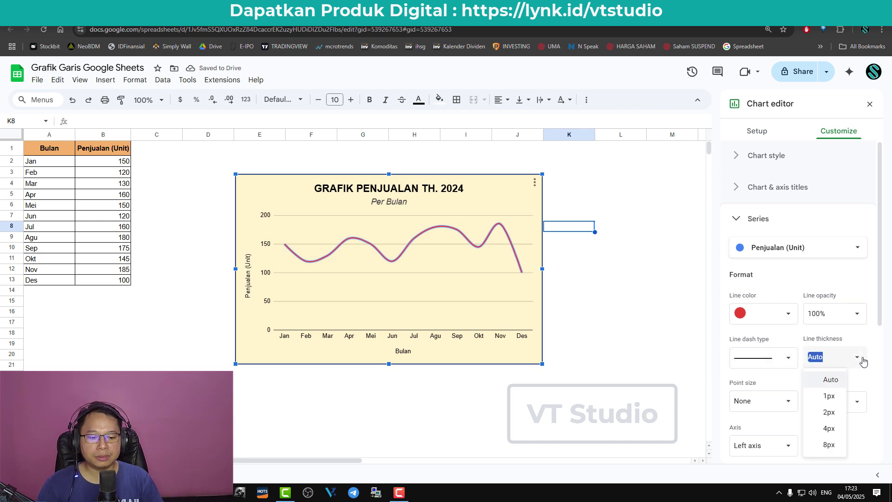
pyautogui.click(828, 412)
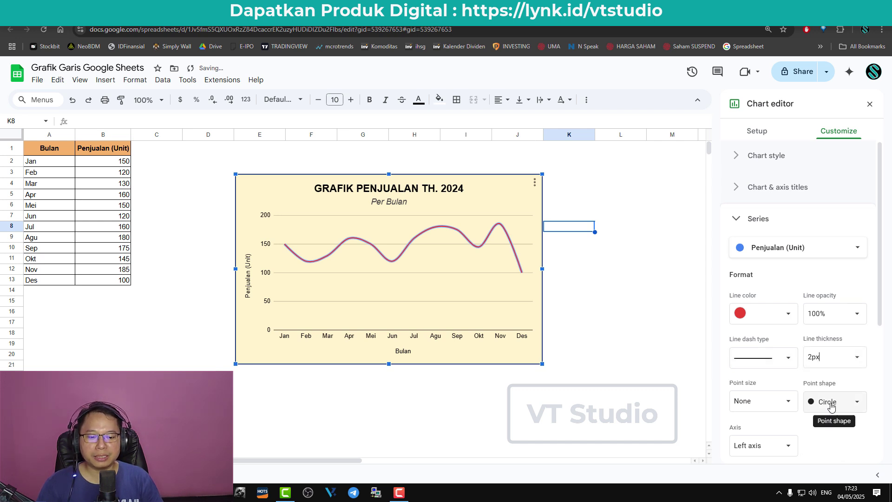
pyautogui.click(857, 360)
pyautogui.click(828, 394)
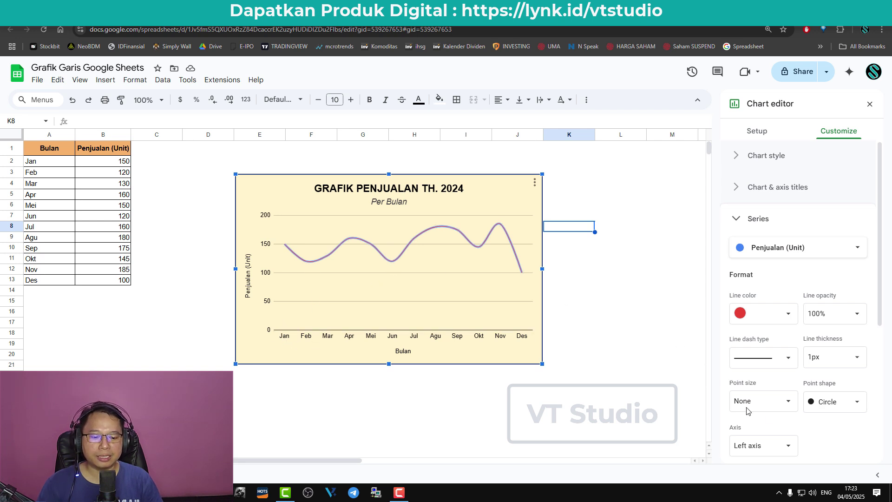
# Step: Set the point size of the sales series to 7px and deselect the chart
pyautogui.click(791, 403)
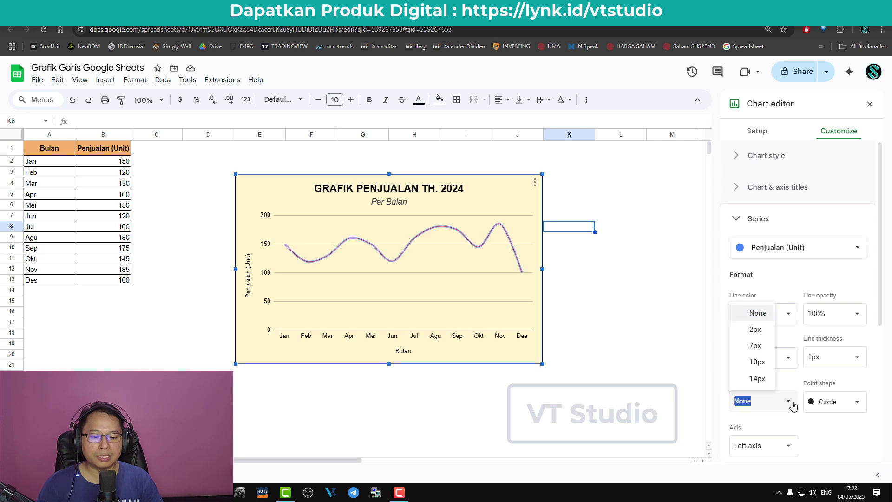
pyautogui.click(755, 348)
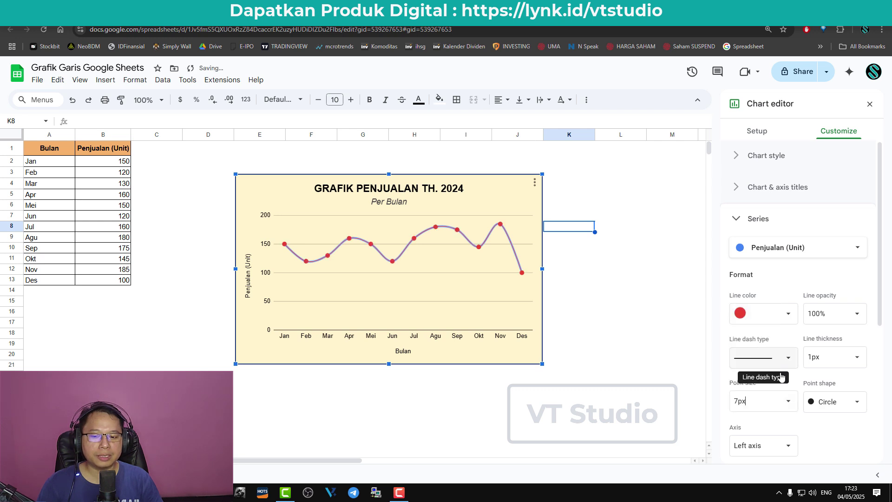
pyautogui.click(623, 261)
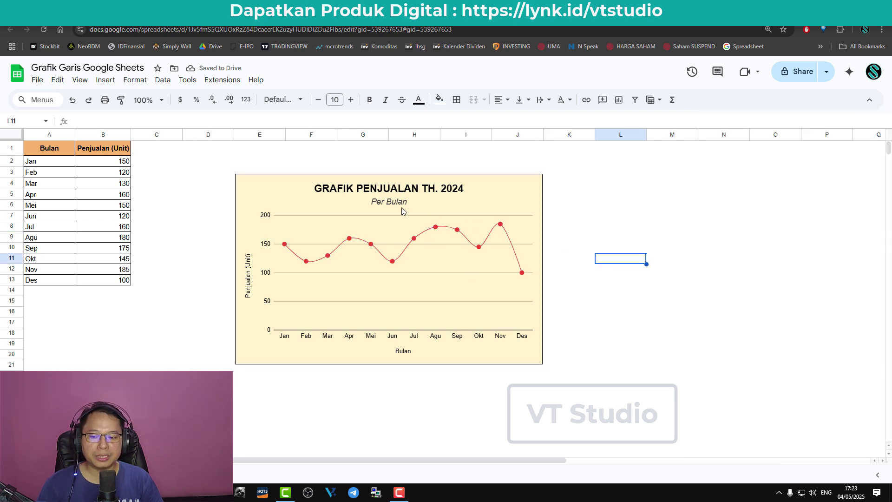
# Step: Open the chart for editing again and go to its Series customization settings
pyautogui.click(534, 182)
pyautogui.click(565, 199)
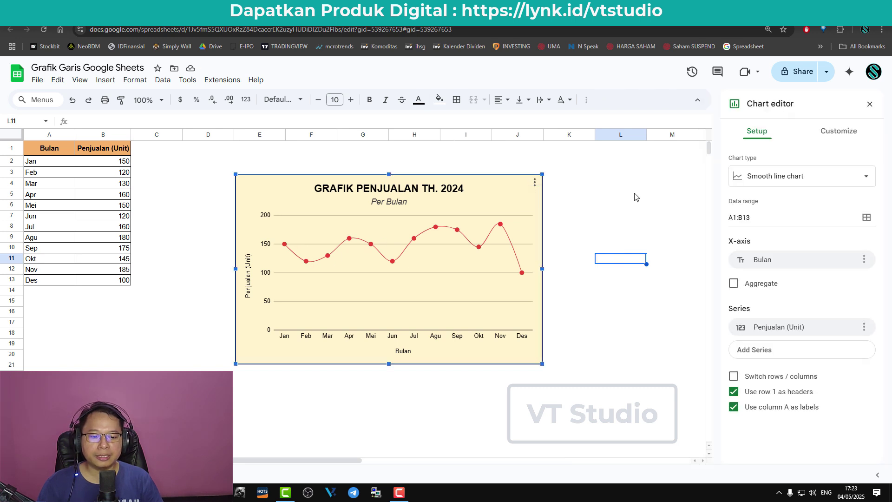
pyautogui.click(852, 132)
pyautogui.click(756, 219)
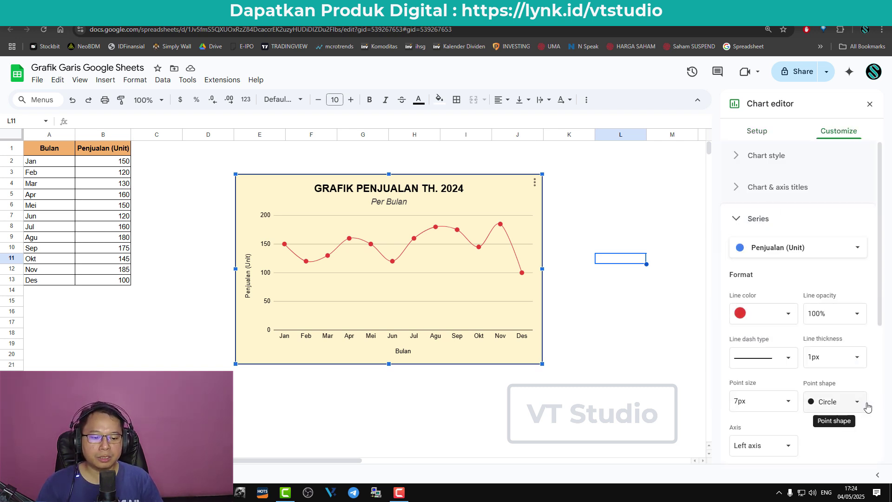
# Step: Try the Square and Triangle point shapes on the sales series, and return to Circle
pyautogui.scroll(-3, 867, 407)
pyautogui.click(856, 247)
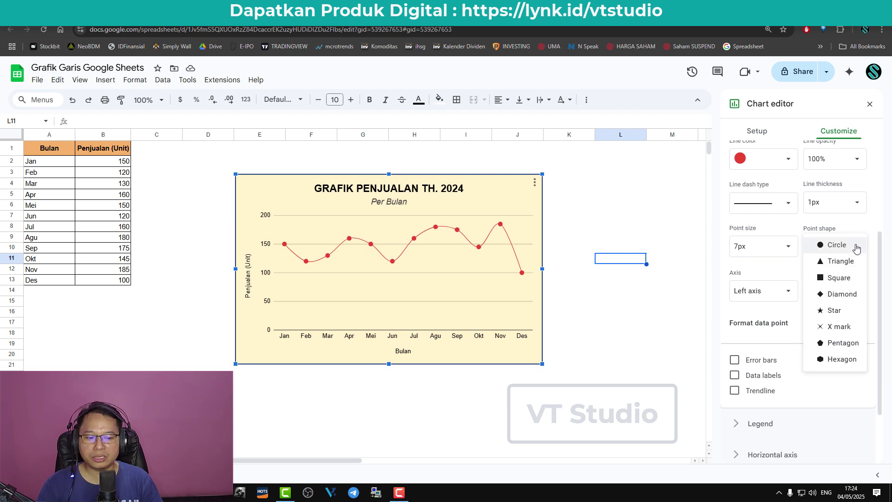
pyautogui.click(840, 279)
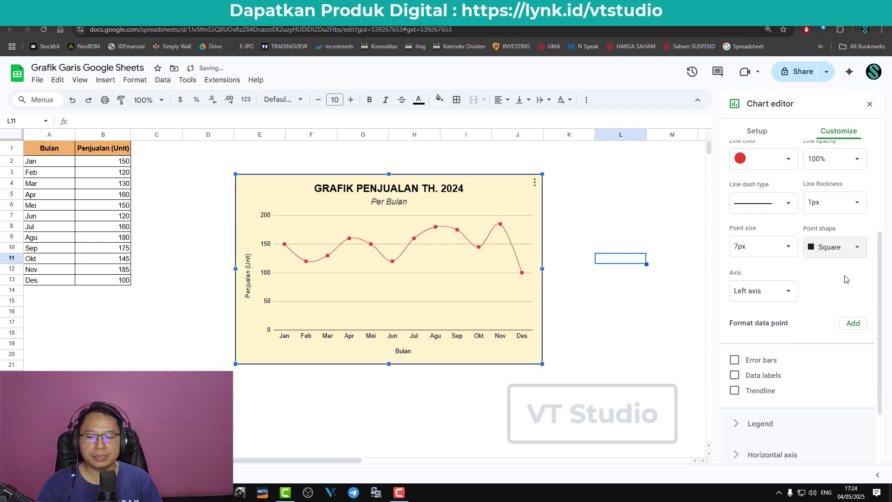
pyautogui.click(861, 252)
pyautogui.click(841, 228)
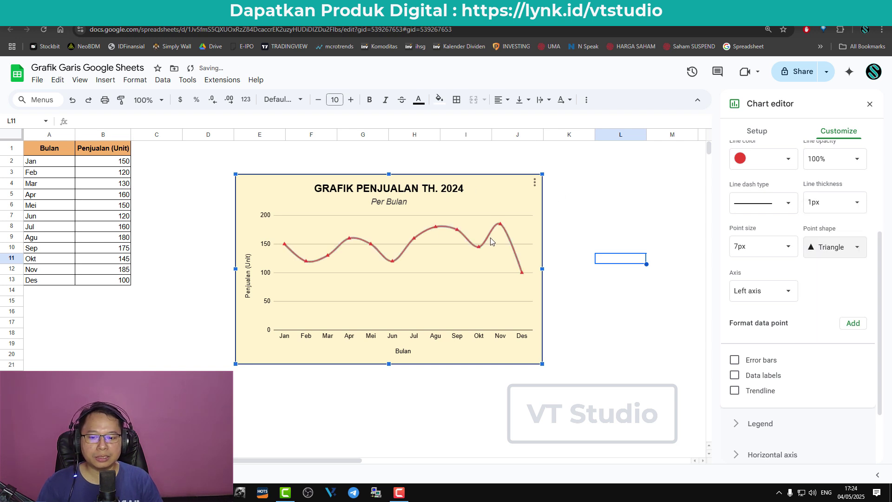
pyautogui.click(859, 248)
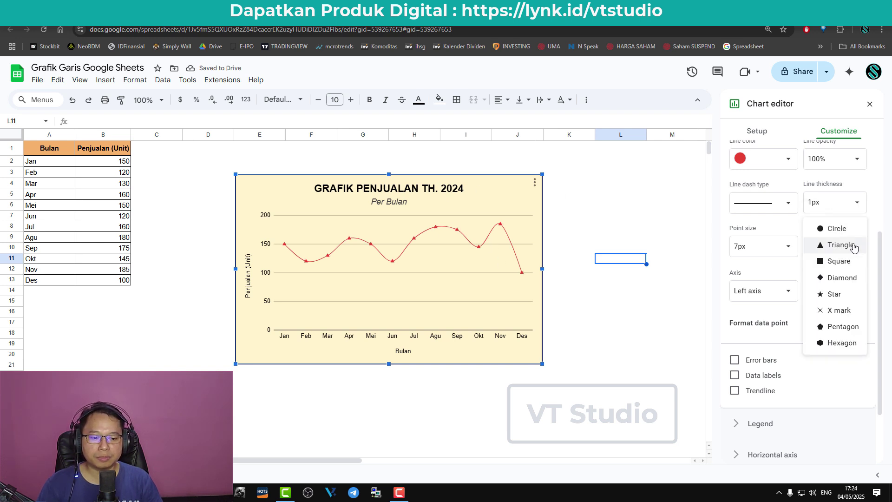
pyautogui.click(834, 228)
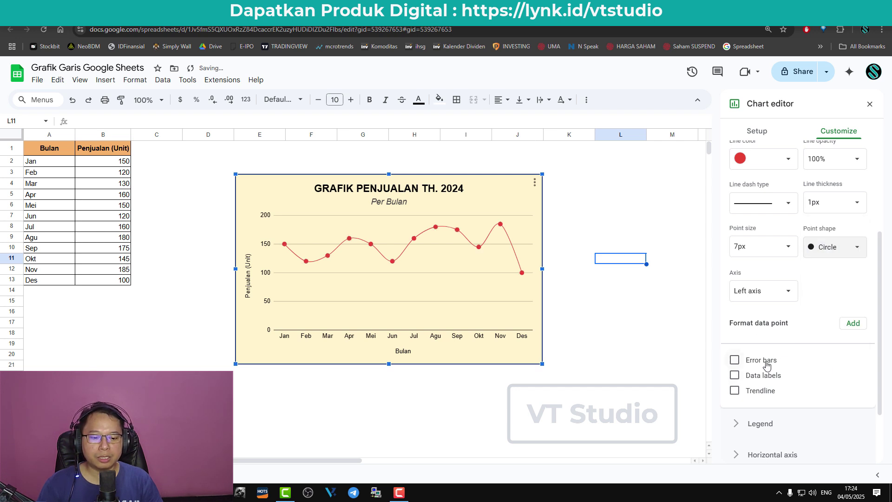
# Step: Try error bars on the sales series and remove them, and try data labels with the type None
pyautogui.click(735, 361)
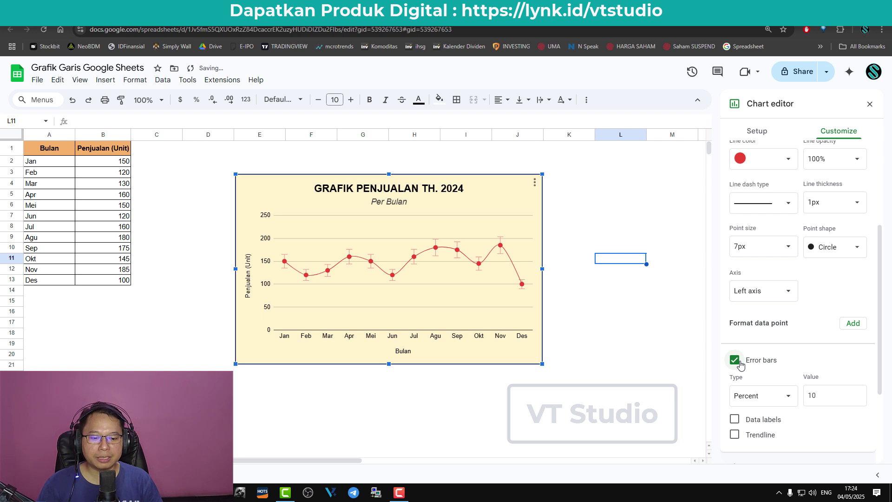
pyautogui.click(738, 362)
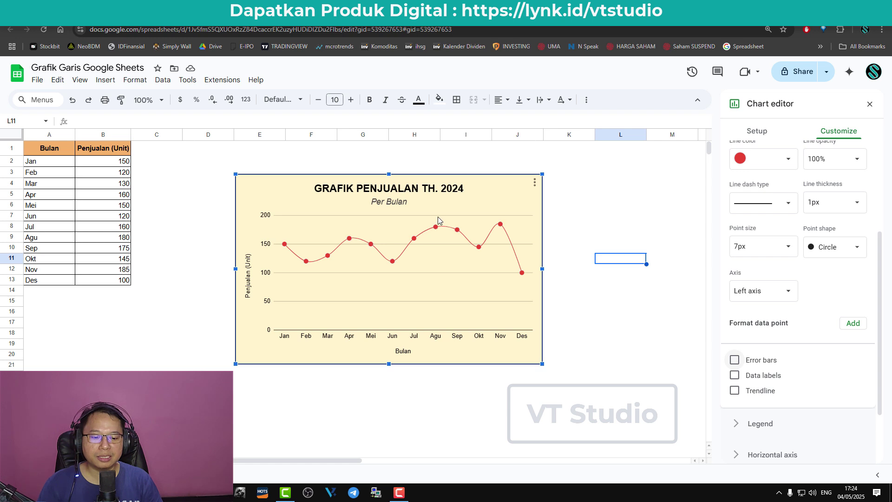
pyautogui.click(735, 376)
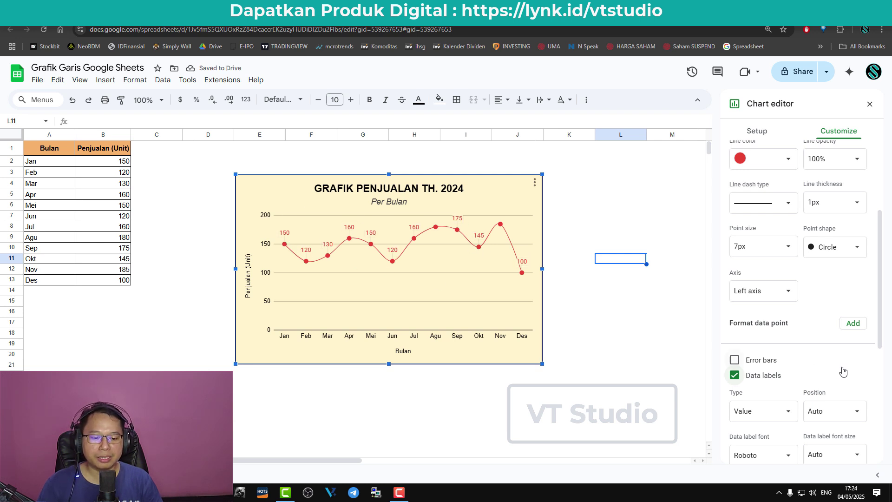
pyautogui.scroll(-3, 838, 372)
pyautogui.click(792, 260)
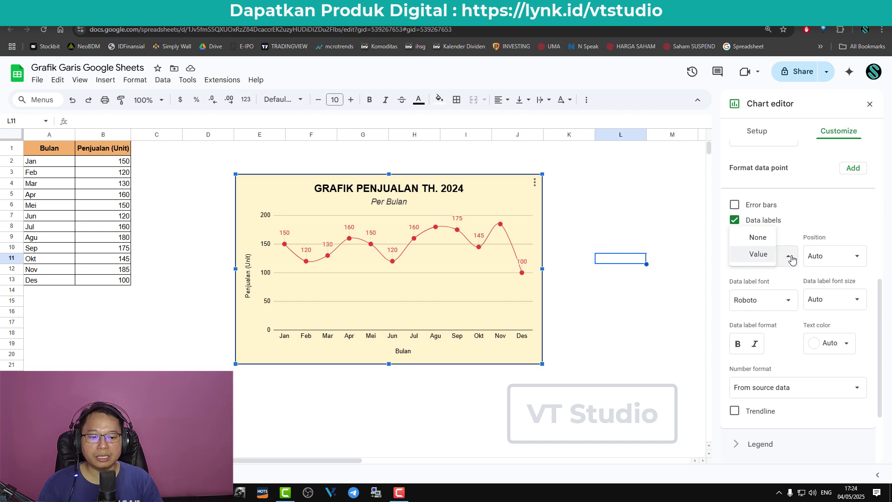
pyautogui.click(758, 238)
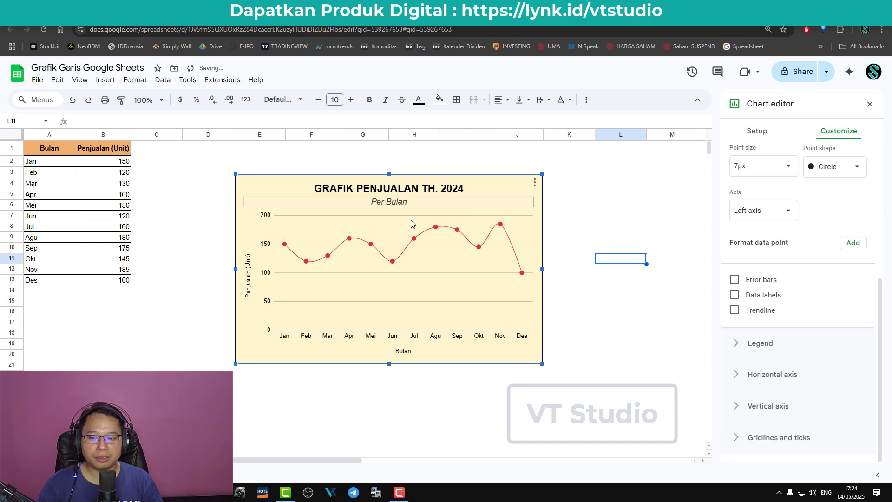
# Step: Add data labels to the sales series, trying the Center, Left, Right and Below positions, and set the position to Above
pyautogui.click(749, 295)
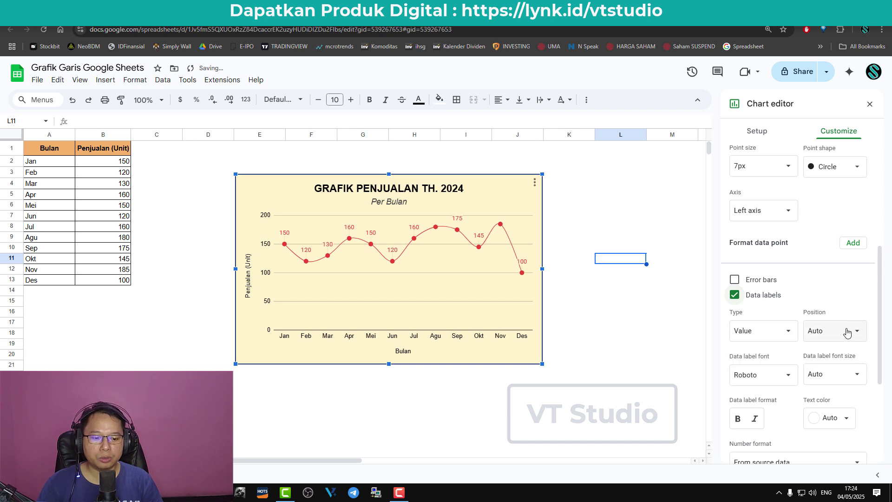
pyautogui.click(851, 333)
pyautogui.click(833, 345)
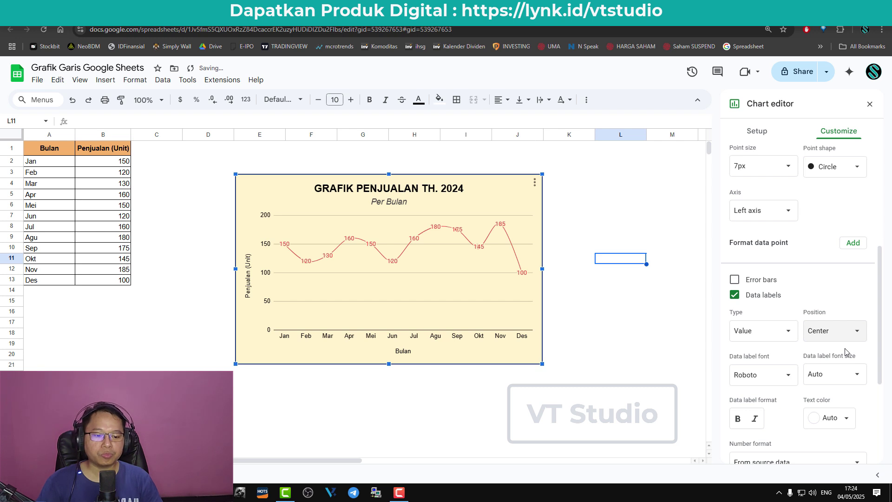
pyautogui.click(858, 331)
pyautogui.click(846, 344)
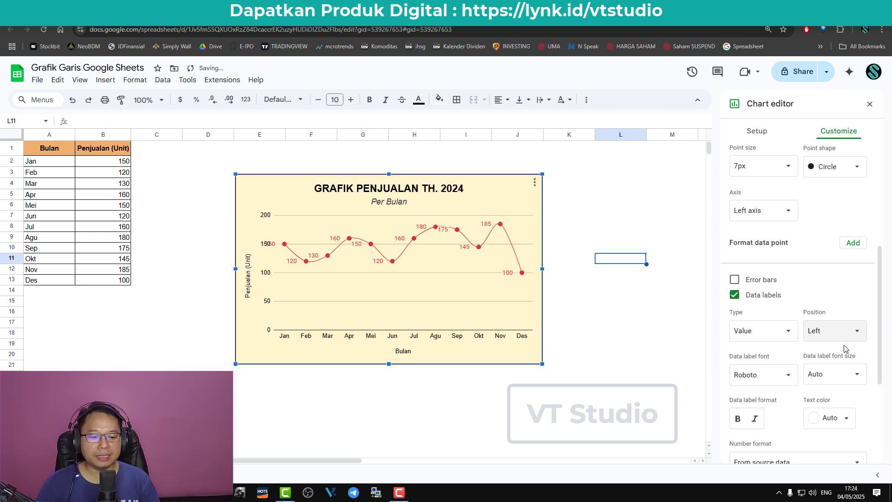
pyautogui.click(858, 334)
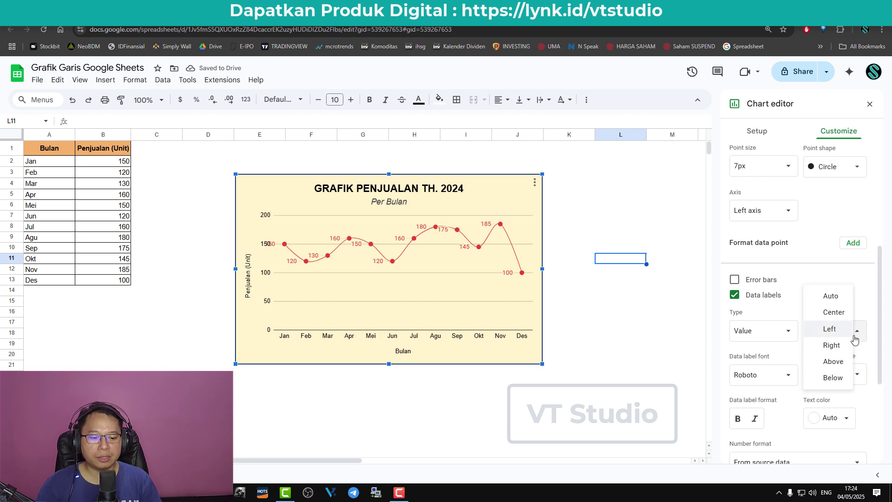
pyautogui.click(848, 345)
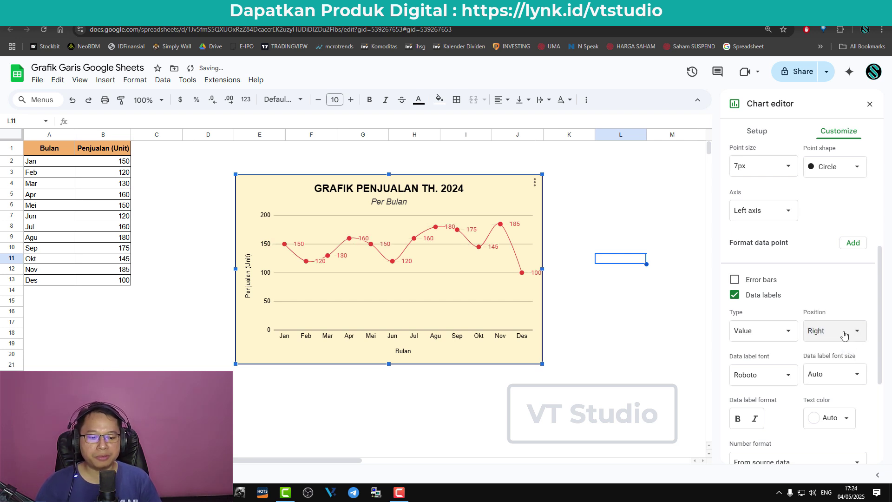
pyautogui.click(844, 334)
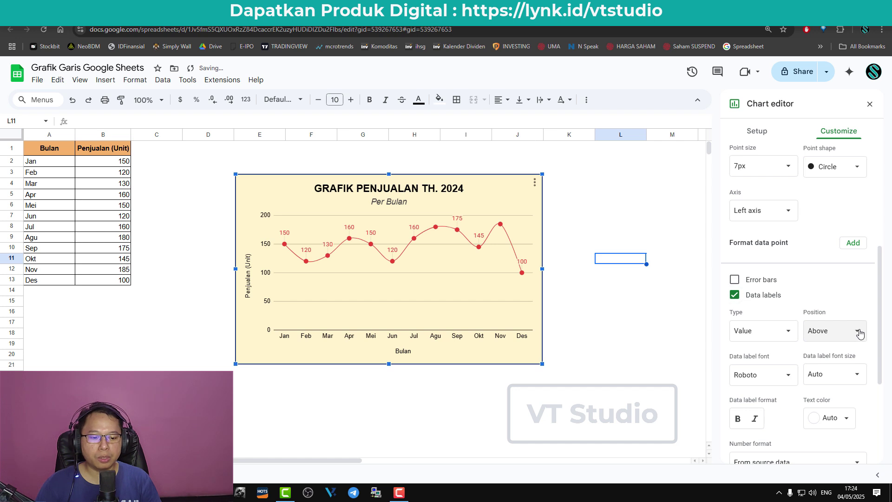
pyautogui.click(856, 331)
pyautogui.click(831, 344)
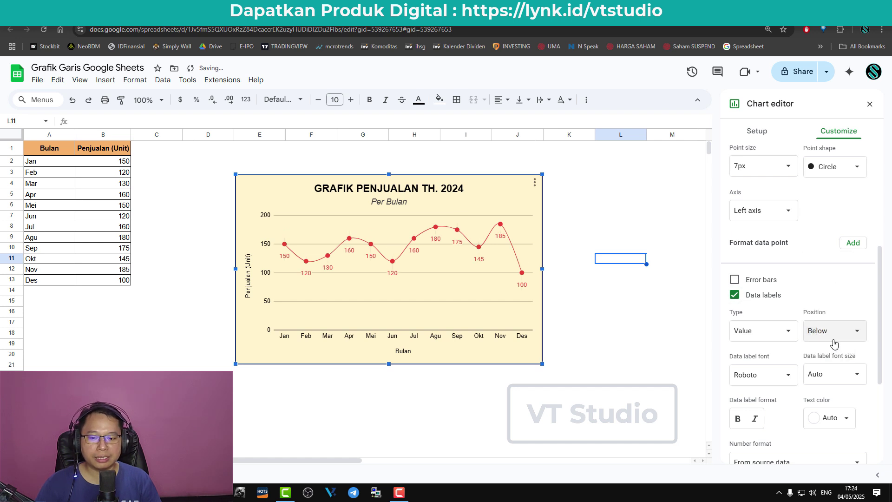
pyautogui.click(857, 333)
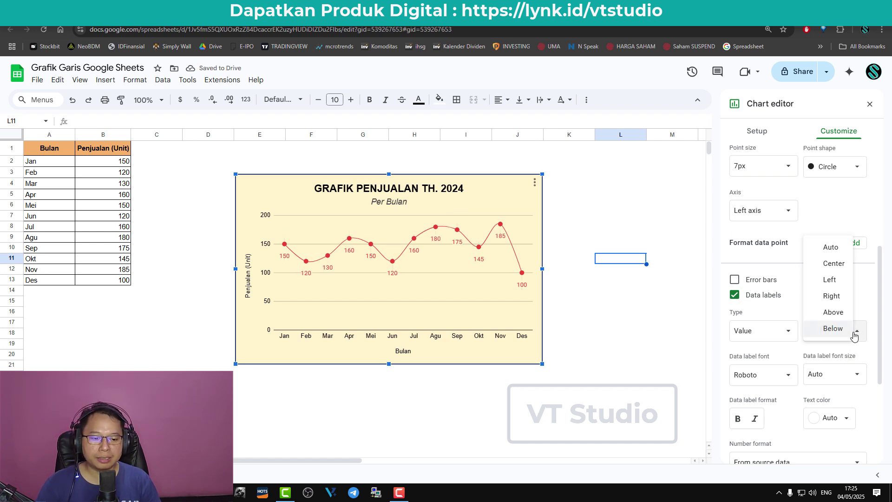
pyautogui.click(843, 311)
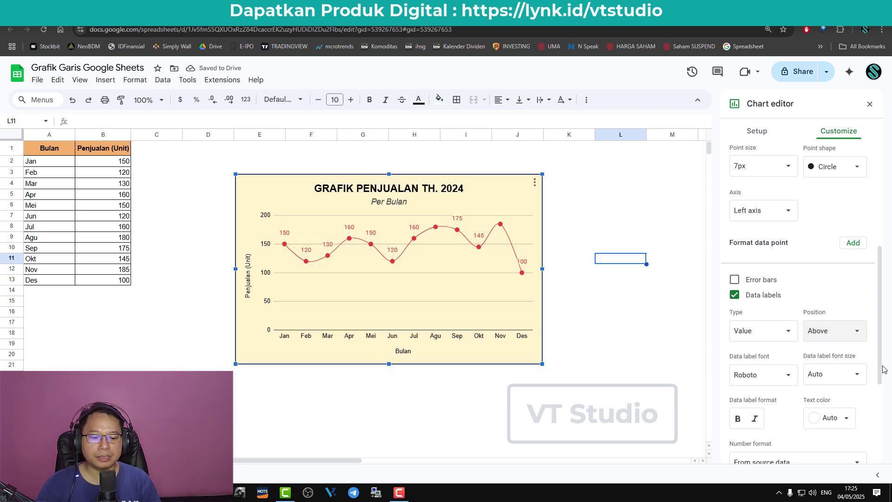
# Step: Set the data label font to Verdana, try font size 20, and set the size to 12
pyautogui.click(789, 375)
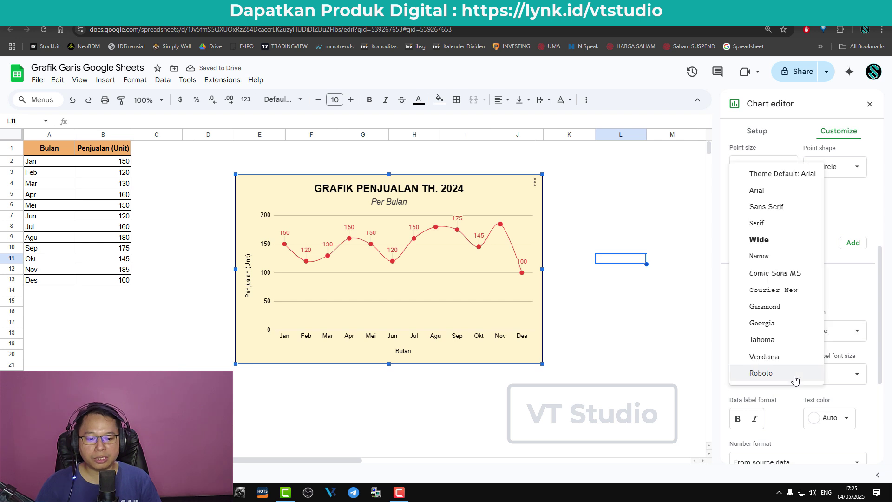
pyautogui.click(789, 357)
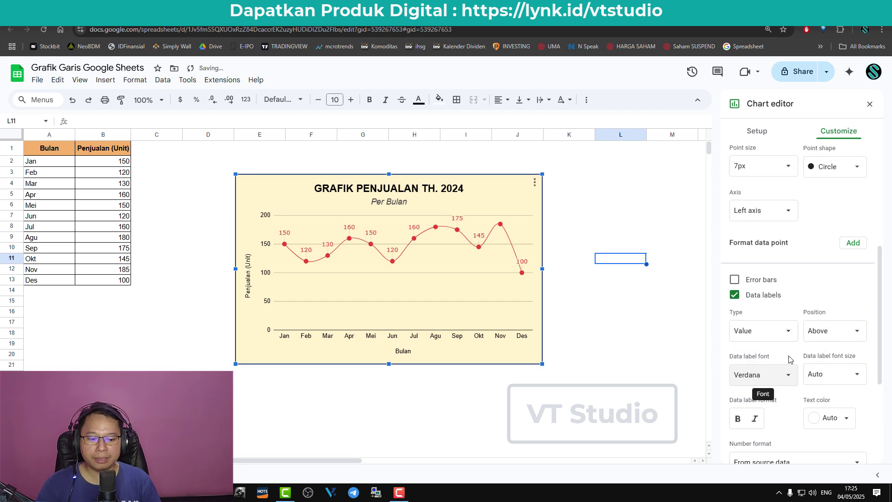
pyautogui.click(857, 376)
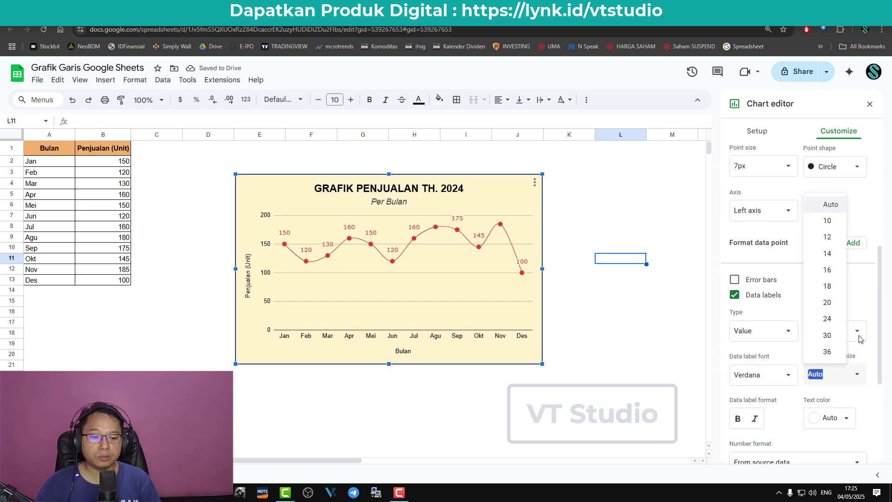
pyautogui.click(828, 302)
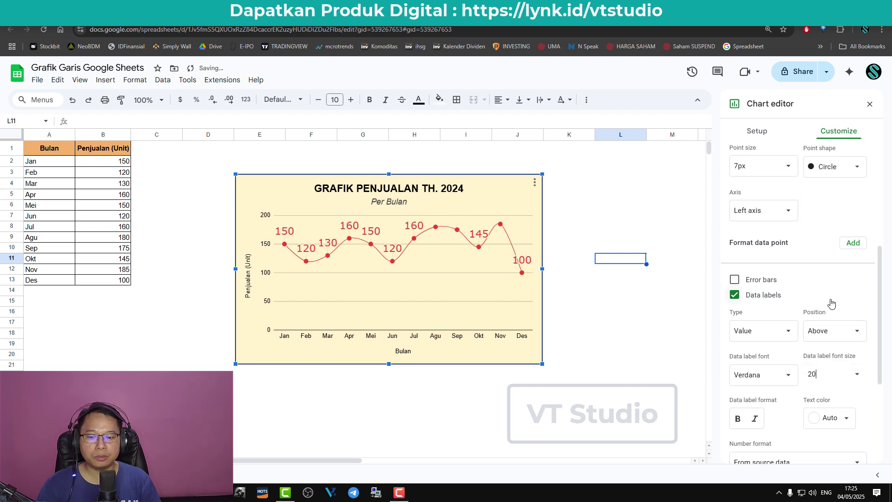
pyautogui.click(857, 374)
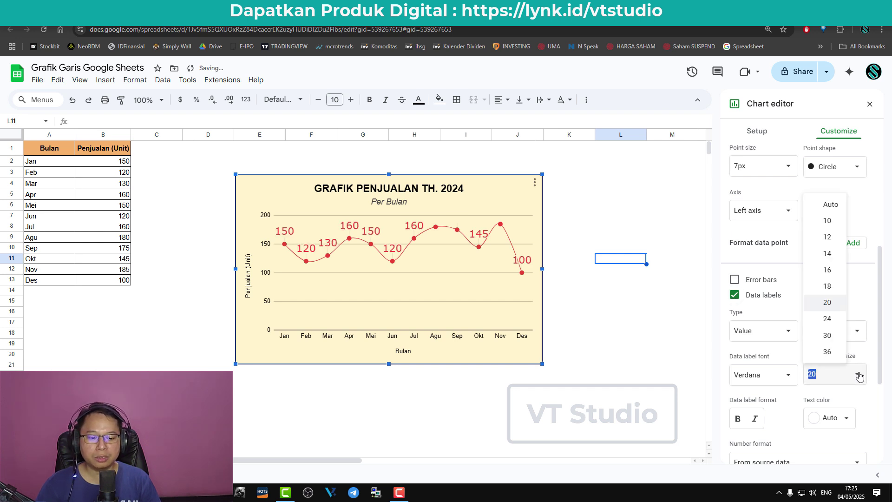
pyautogui.click(850, 240)
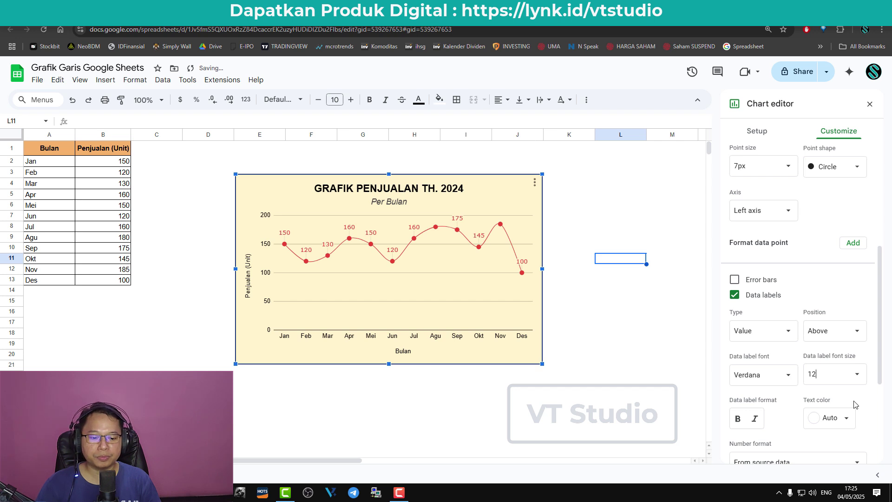
# Step: Try bold and italic formatting on the data labels, turn both off, and set their text color to the standard blue
pyautogui.click(738, 419)
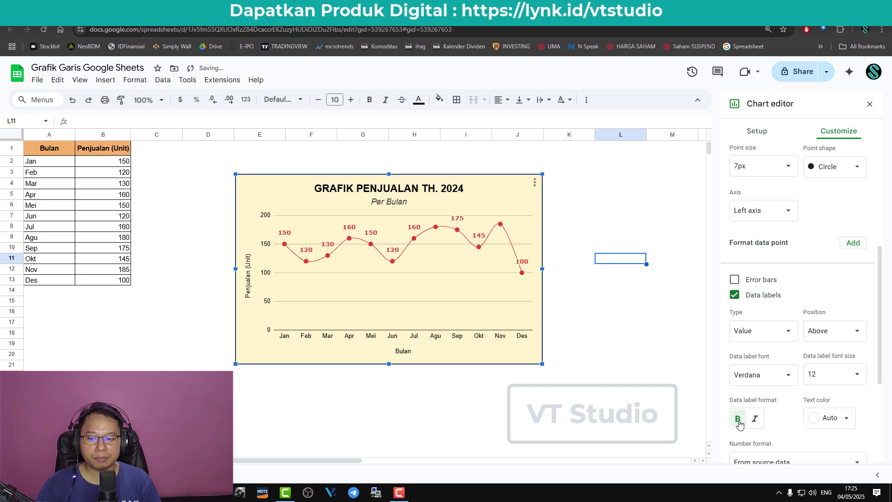
pyautogui.click(738, 419)
pyautogui.click(755, 420)
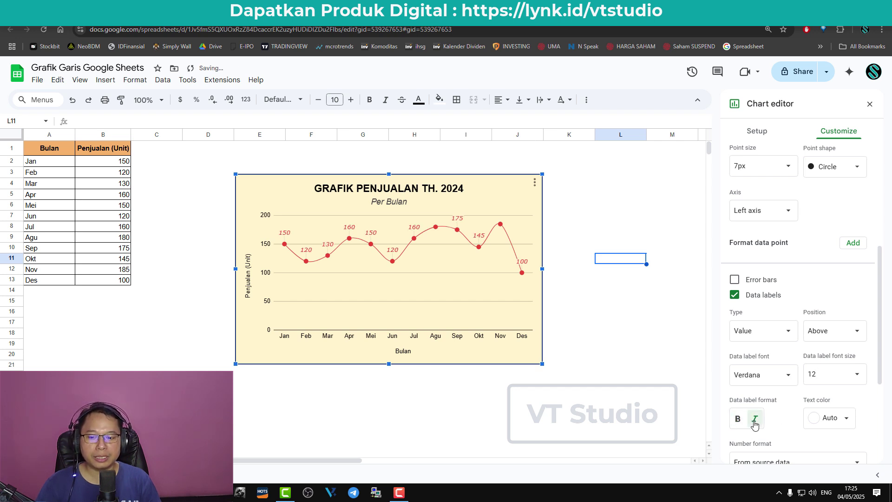
pyautogui.click(755, 422)
pyautogui.click(847, 420)
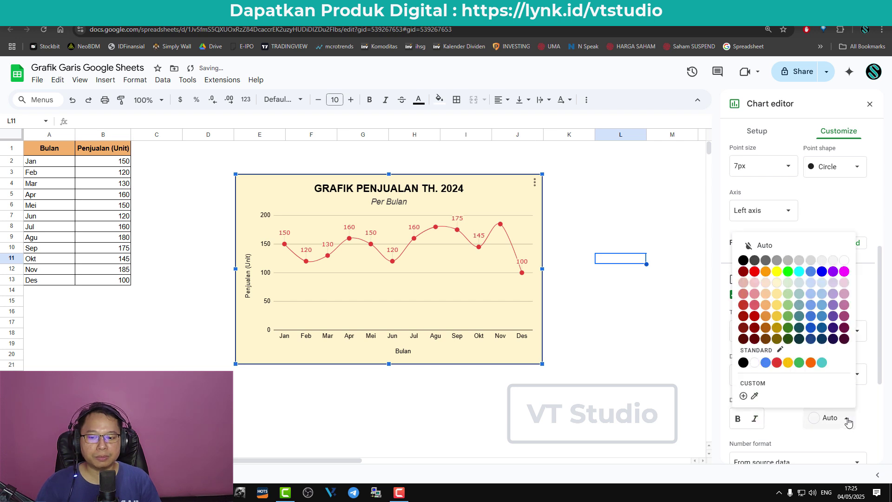
pyautogui.click(766, 362)
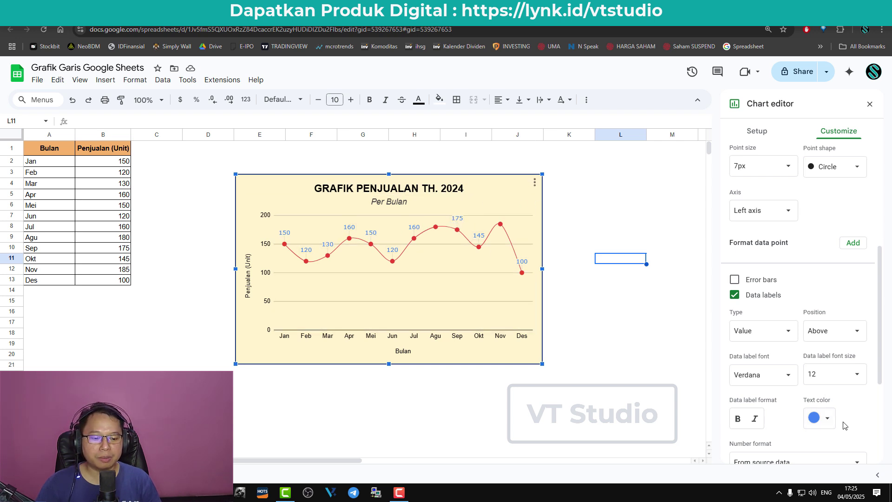
# Step: Set the chart legend's font size to 10
pyautogui.scroll(-4, 865, 405)
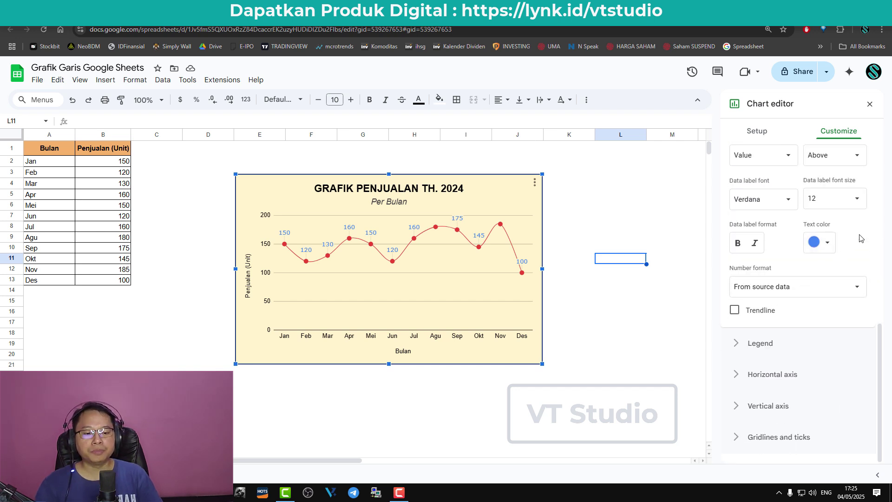
pyautogui.click(763, 346)
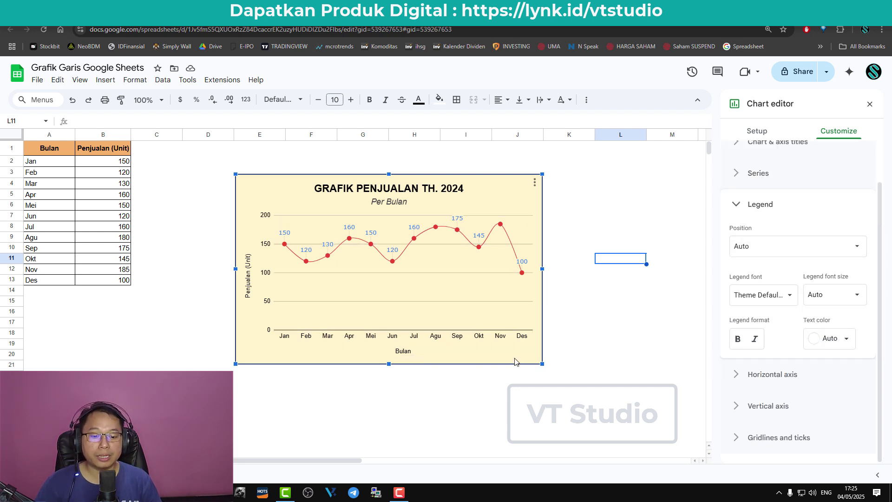
pyautogui.click(831, 295)
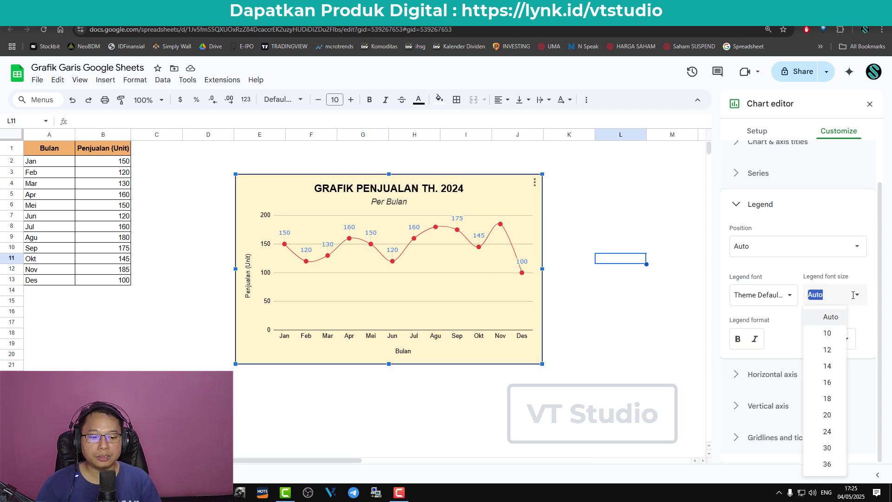
pyautogui.click(829, 334)
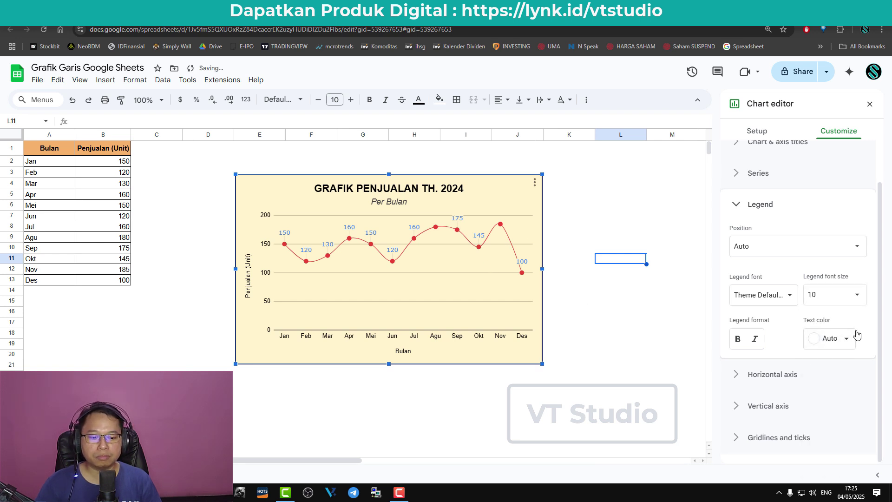
# Step: Remove the "Bulan" horizontal axis title from the chart by clearing its title text
pyautogui.click(404, 352)
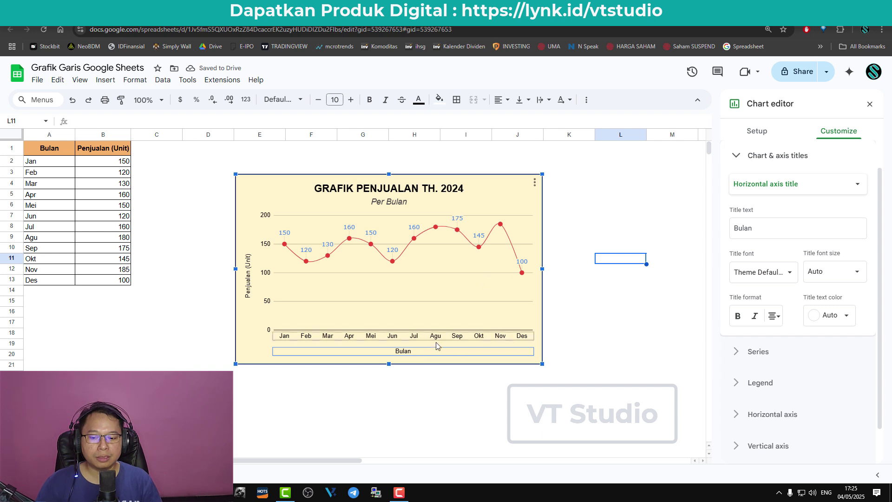
pyautogui.doubleClick(735, 228)
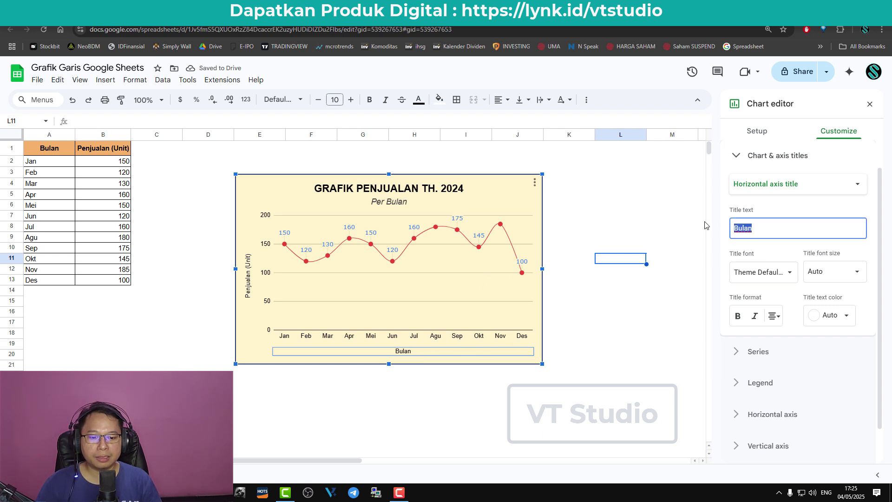
pyautogui.press('BackSpace')
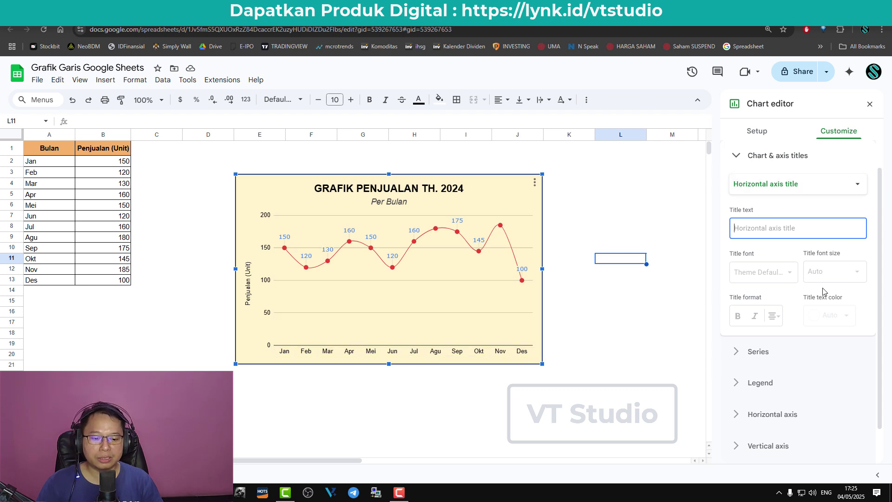
# Step: Set the horizontal axis label font to Arial, try font size 16, and set the size to 14
pyautogui.click(775, 414)
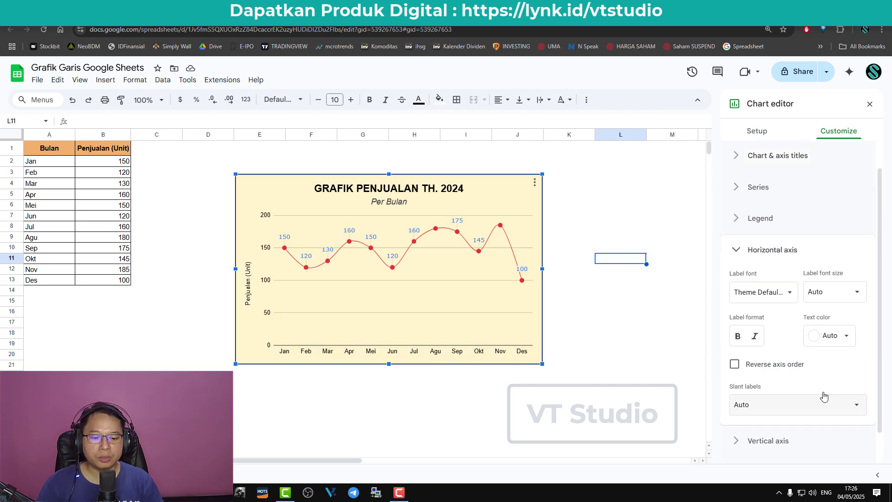
pyautogui.click(788, 292)
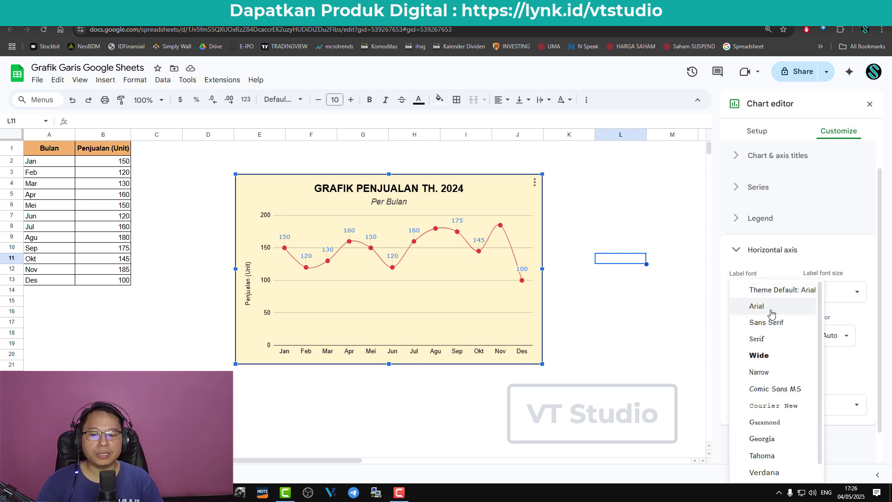
pyautogui.click(772, 308)
pyautogui.click(832, 292)
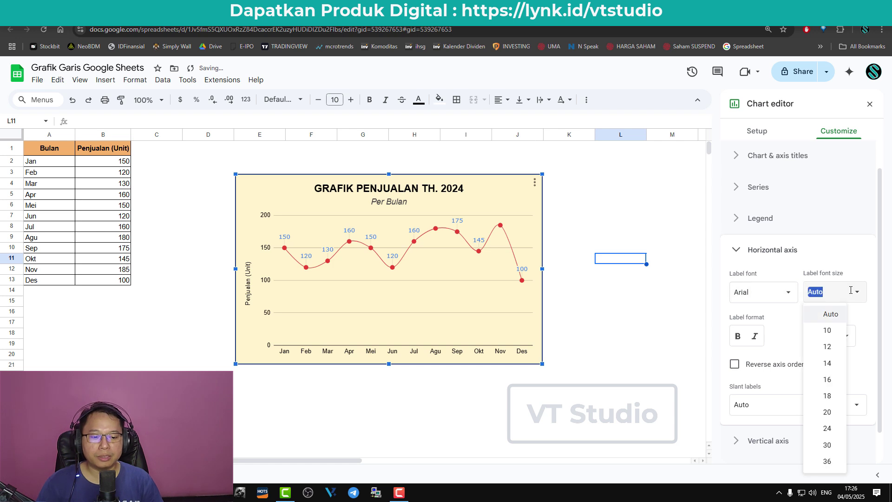
pyautogui.click(820, 377)
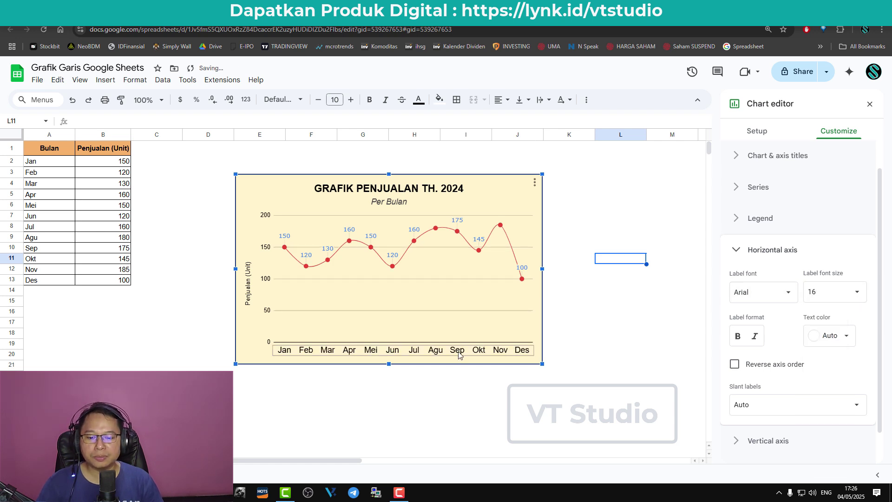
pyautogui.click(857, 291)
pyautogui.click(834, 366)
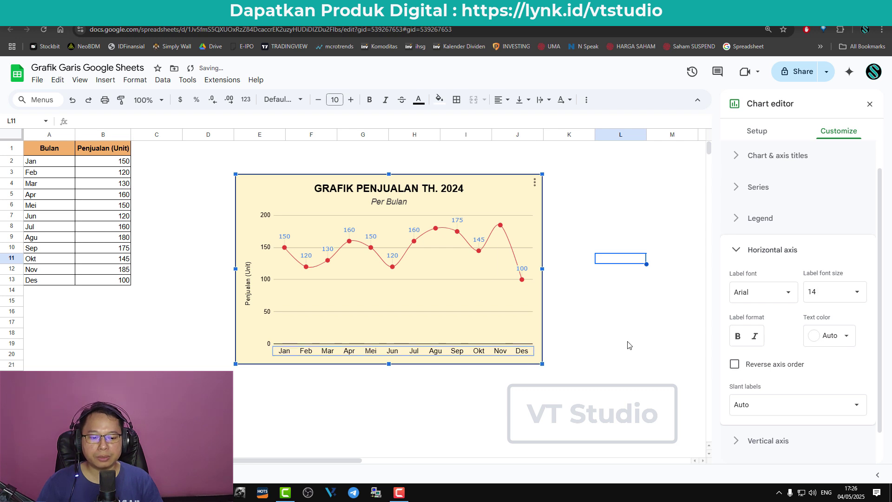
# Step: Set the horizontal axis labels' text color to the standard blue, and try reversing the axis order before restoring the original order
pyautogui.click(852, 337)
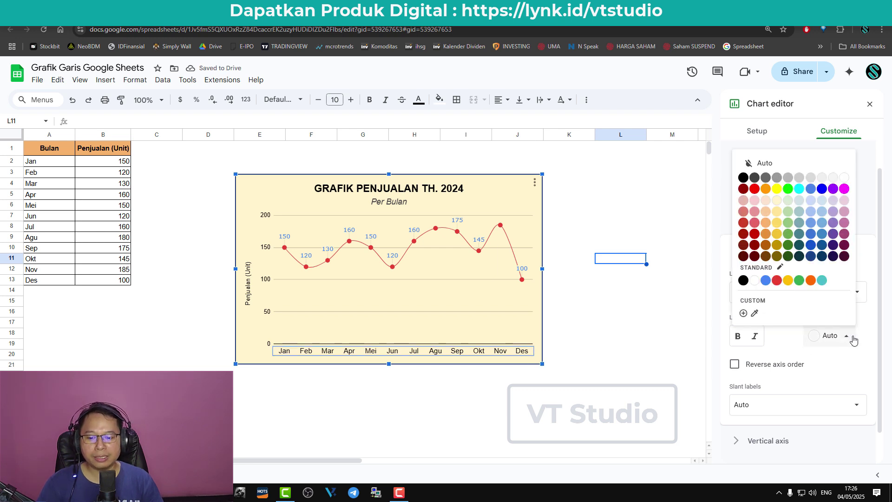
pyautogui.click(766, 280)
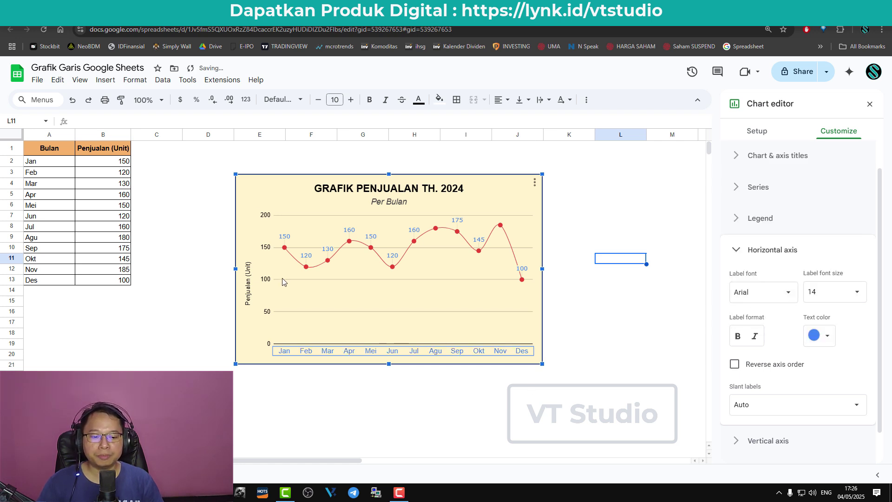
pyautogui.click(765, 367)
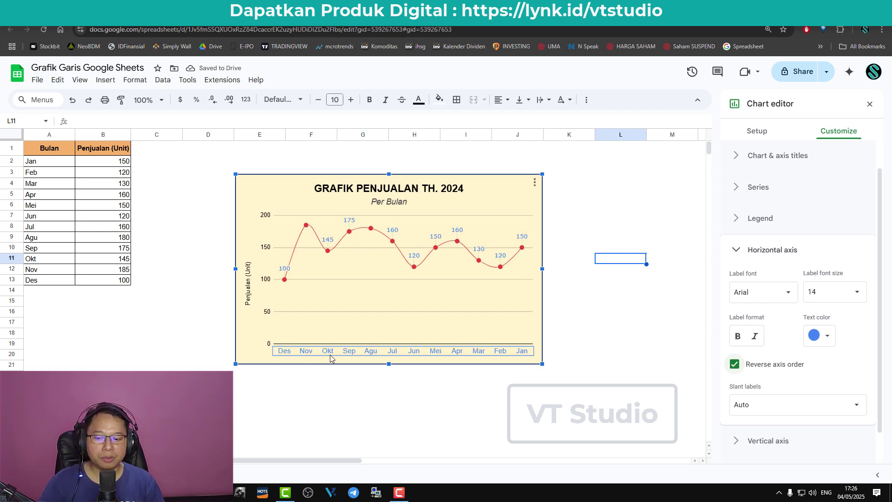
pyautogui.click(735, 366)
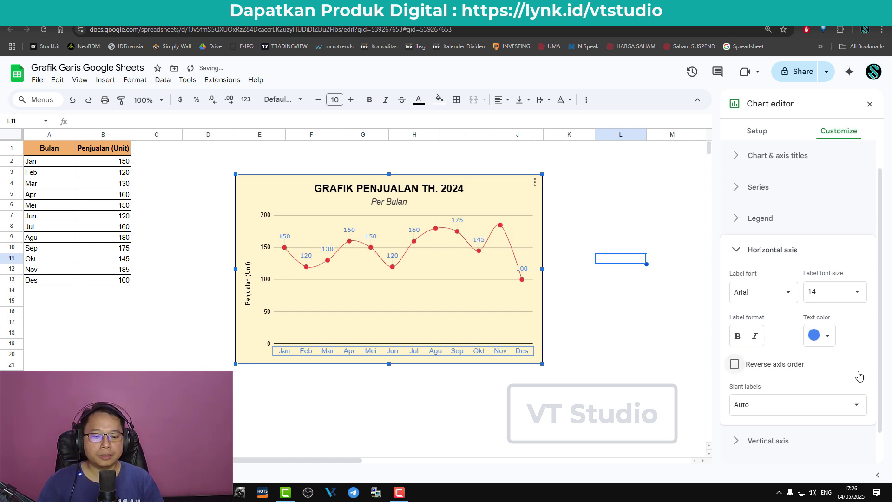
# Step: Set the vertical axis label font to Arial at size 16
pyautogui.scroll(-1, 858, 400)
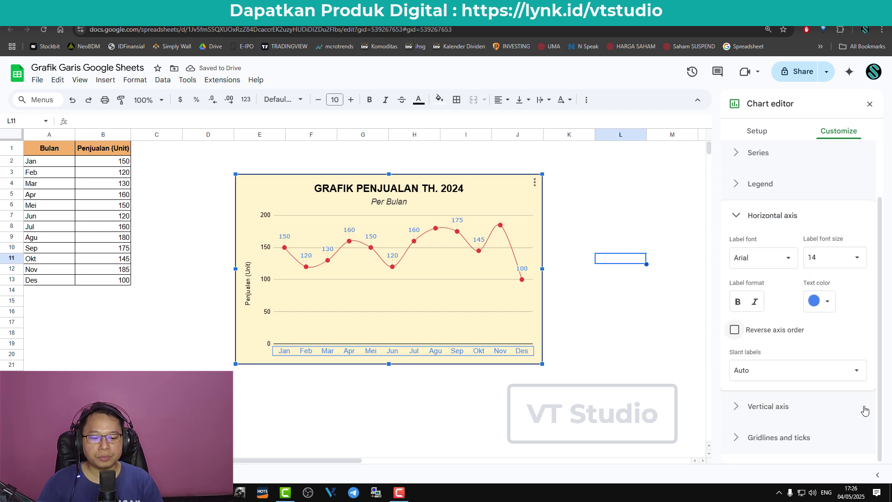
pyautogui.click(770, 409)
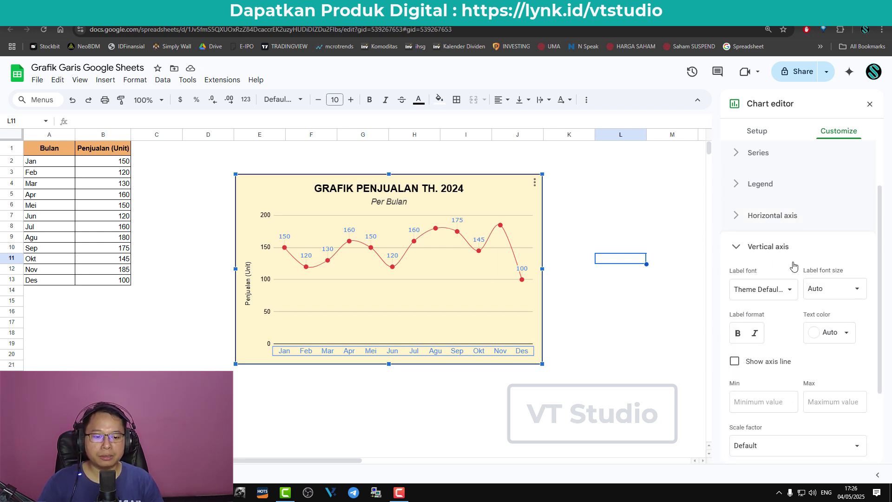
pyautogui.click(792, 290)
pyautogui.click(769, 304)
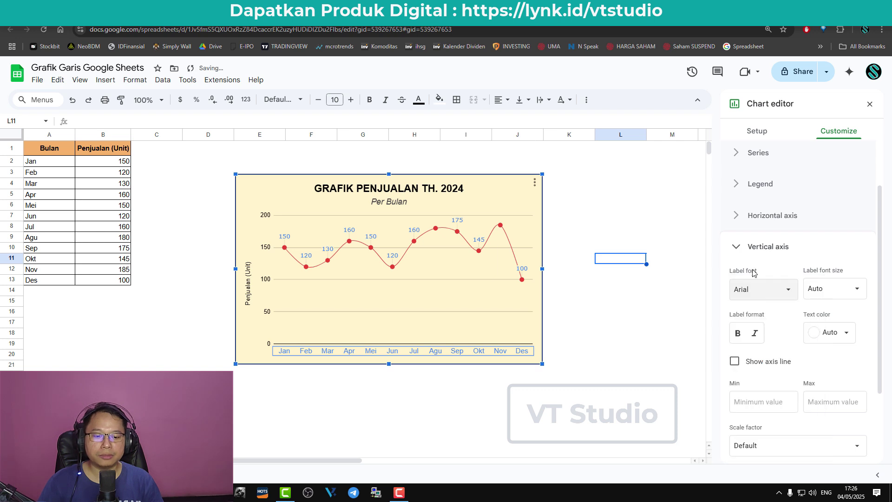
pyautogui.click(832, 288)
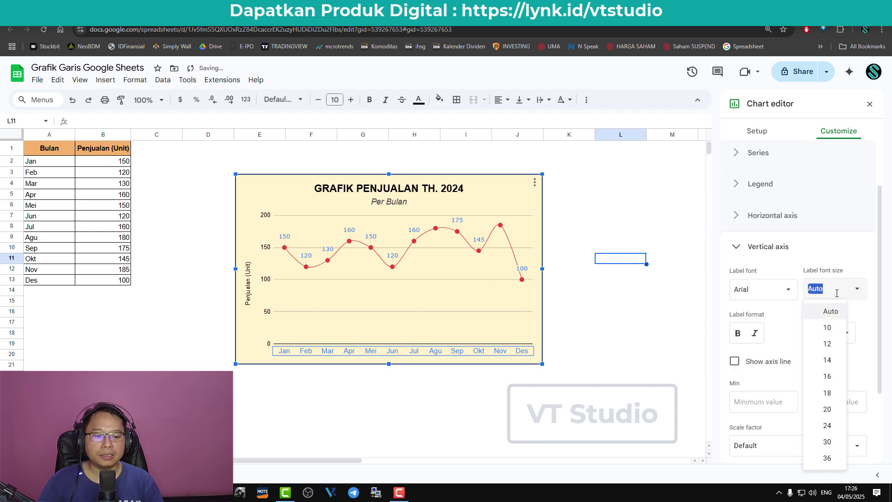
pyautogui.click(832, 373)
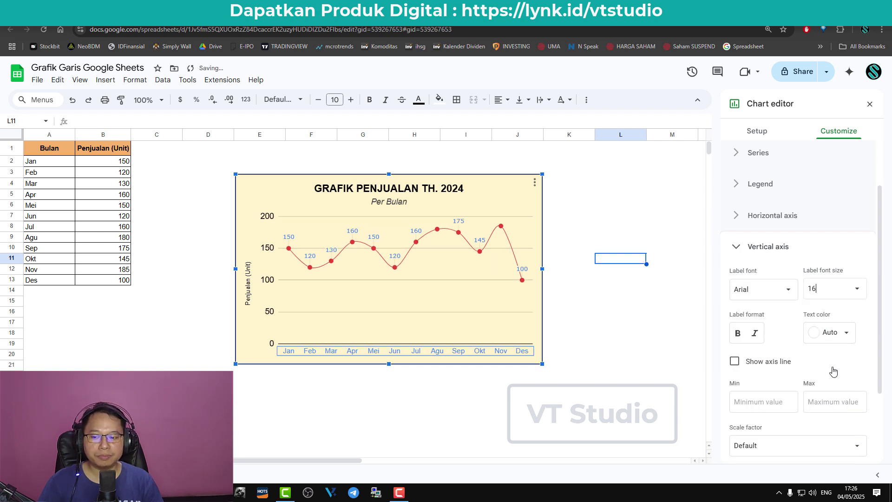
# Step: Make the vertical axis labels bold and try the standard red as their text color
pyautogui.click(737, 333)
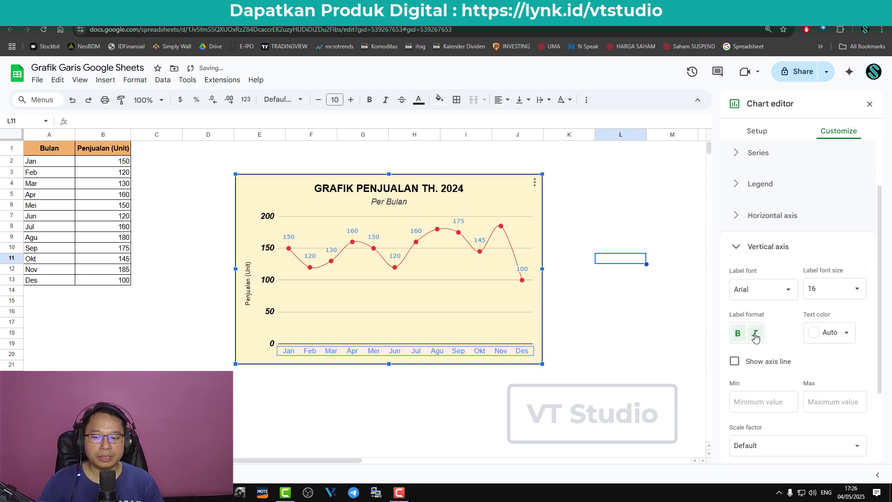
pyautogui.click(846, 333)
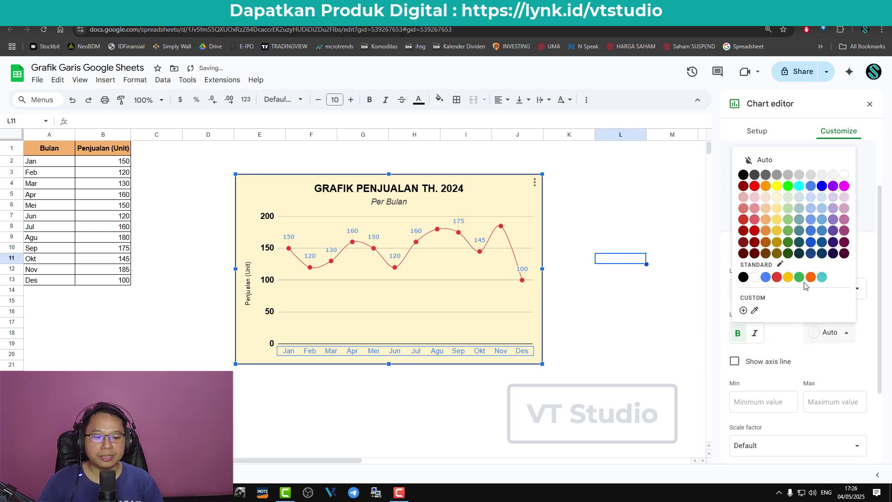
pyautogui.click(775, 273)
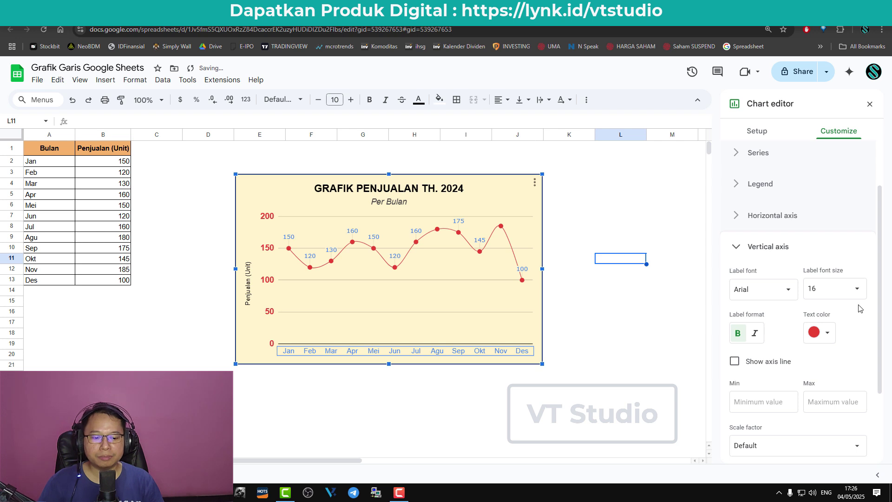
# Step: Set the vertical axis labels' text color to the standard green and their font size to 14
pyautogui.click(830, 332)
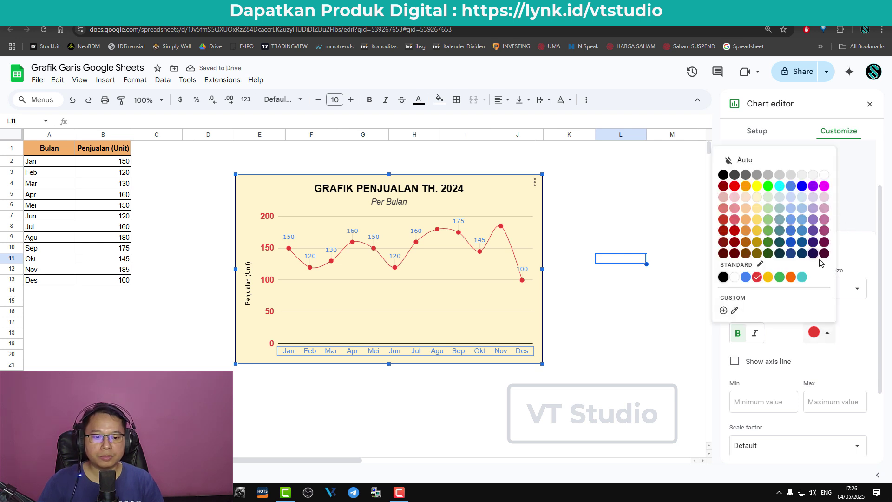
pyautogui.click(780, 277)
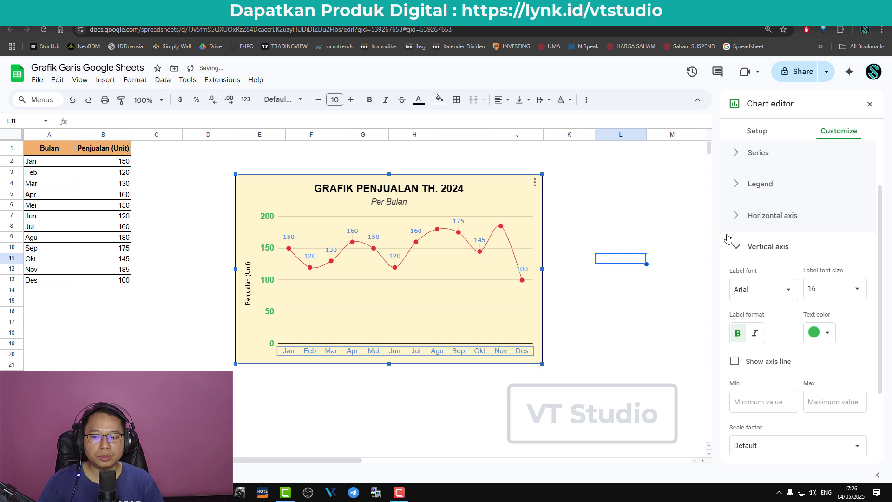
pyautogui.click(831, 289)
pyautogui.click(828, 360)
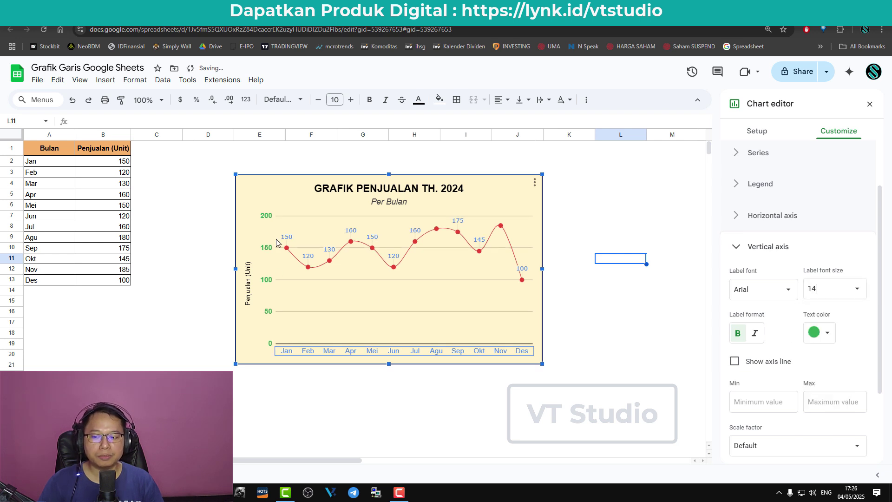
# Step: Remove the "Penjualan (Unit)" vertical axis title from the chart by clearing its title text
pyautogui.click(250, 301)
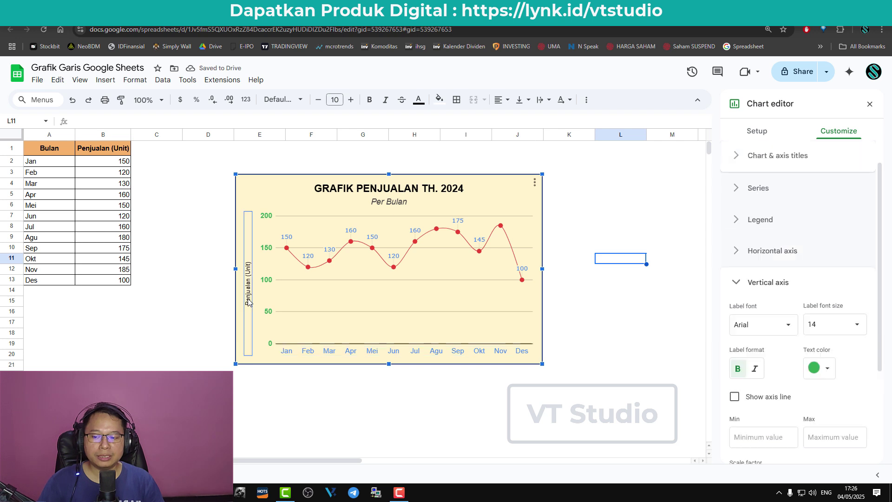
pyautogui.tripleClick(807, 228)
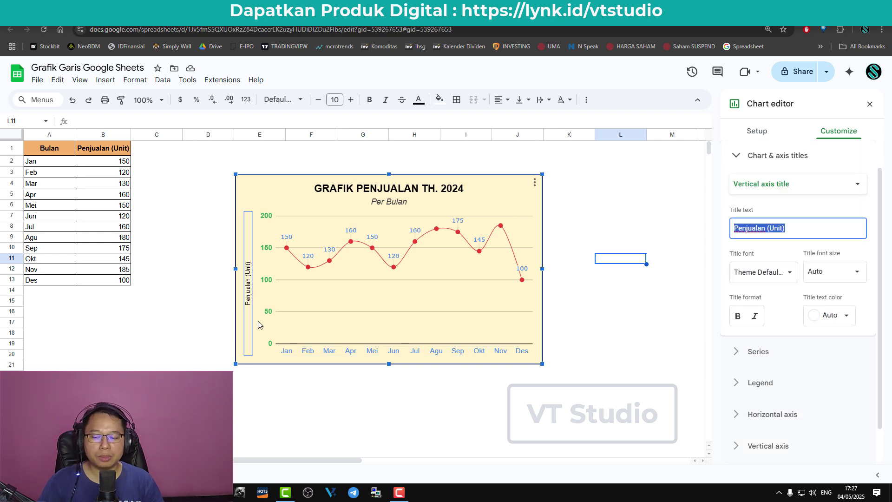
pyautogui.press('BackSpace')
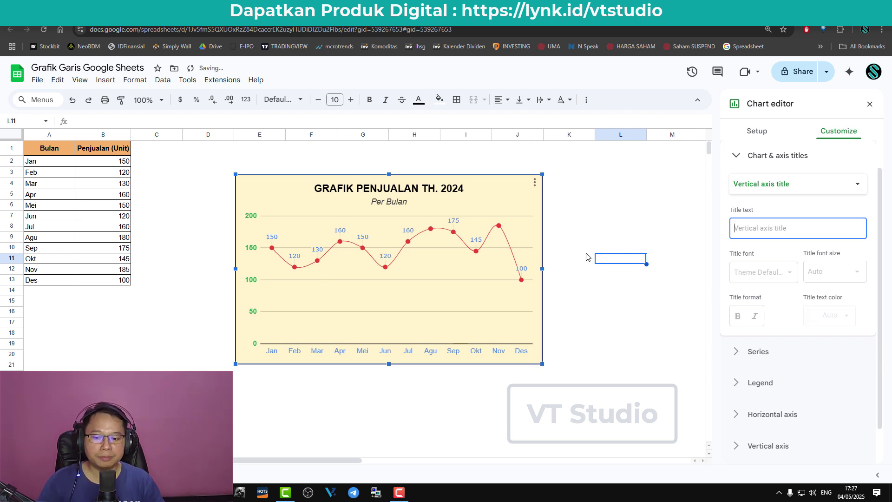
pyautogui.click(781, 446)
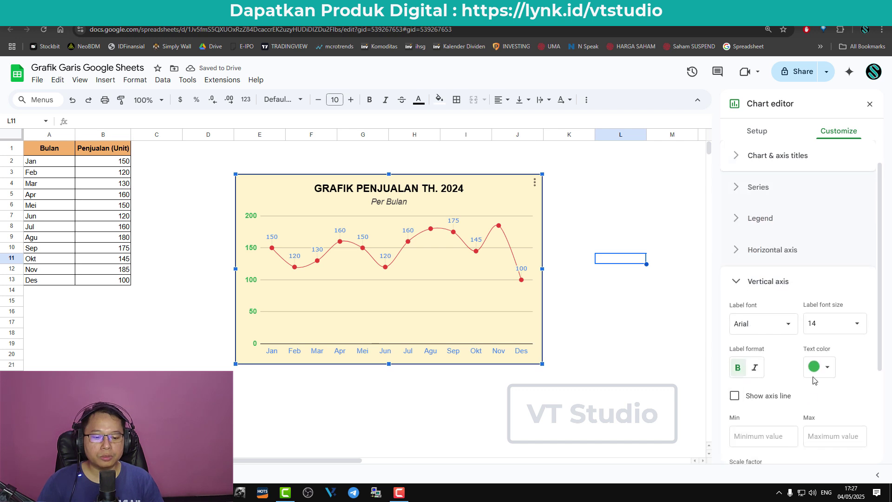
pyautogui.click(781, 281)
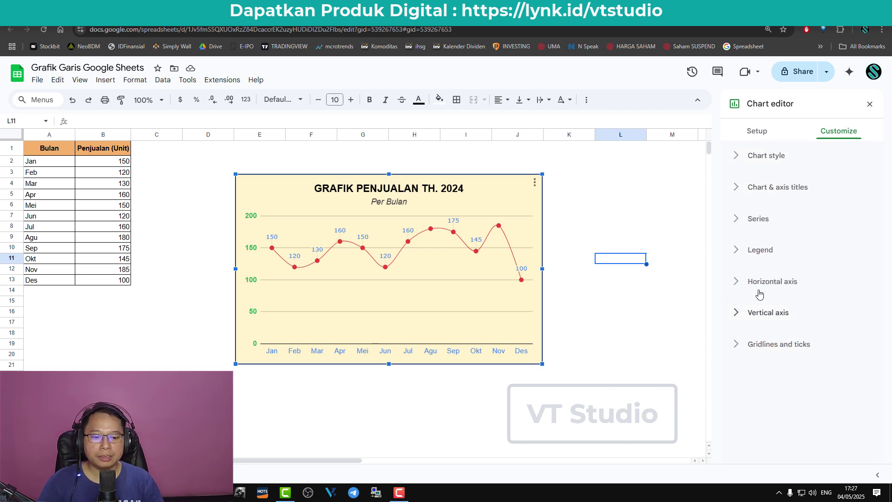
pyautogui.click(783, 281)
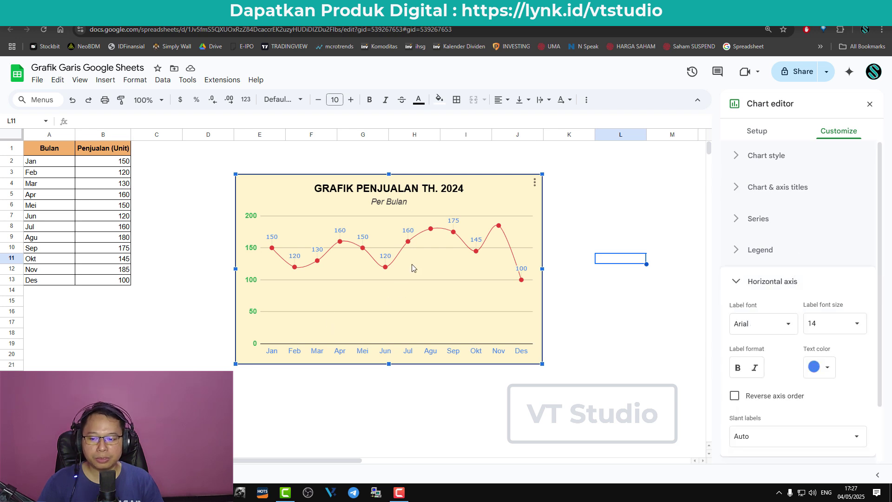
# Step: Select the chart's horizontal gridlines and turn off the major gridlines for the vertical axis
pyautogui.click(403, 281)
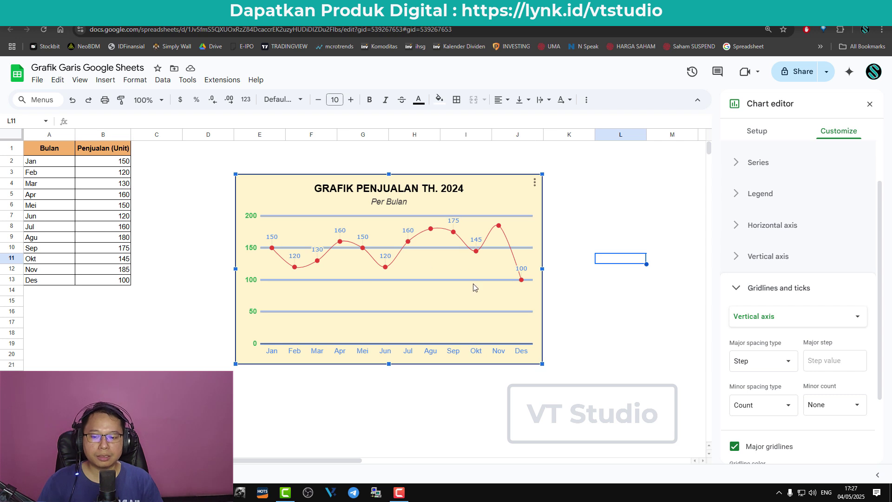
pyautogui.click(609, 292)
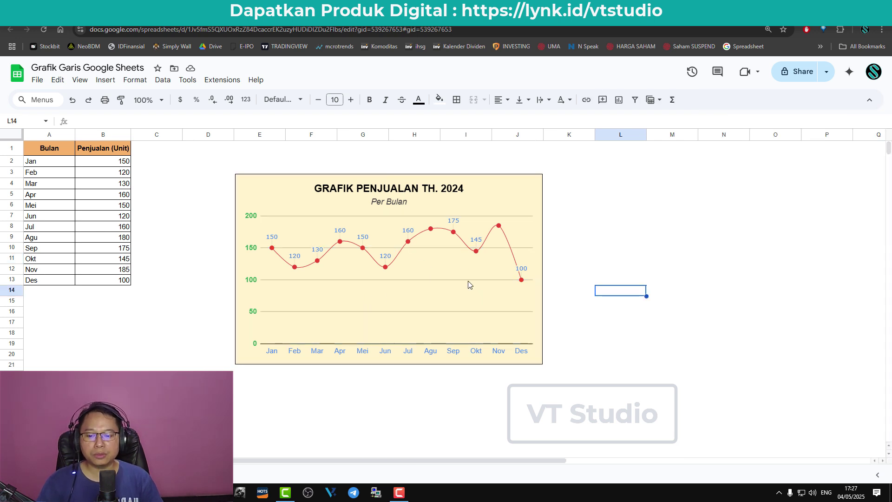
pyautogui.click(469, 284)
pyautogui.doubleClick(470, 280)
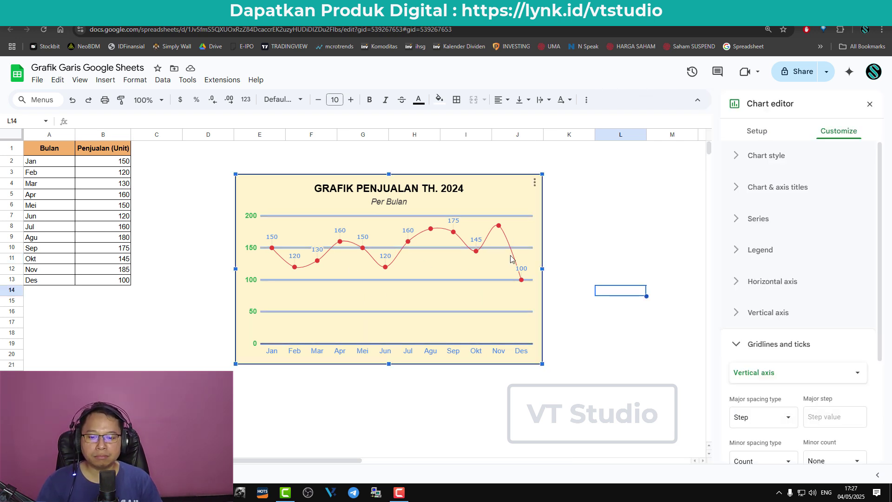
pyautogui.click(583, 259)
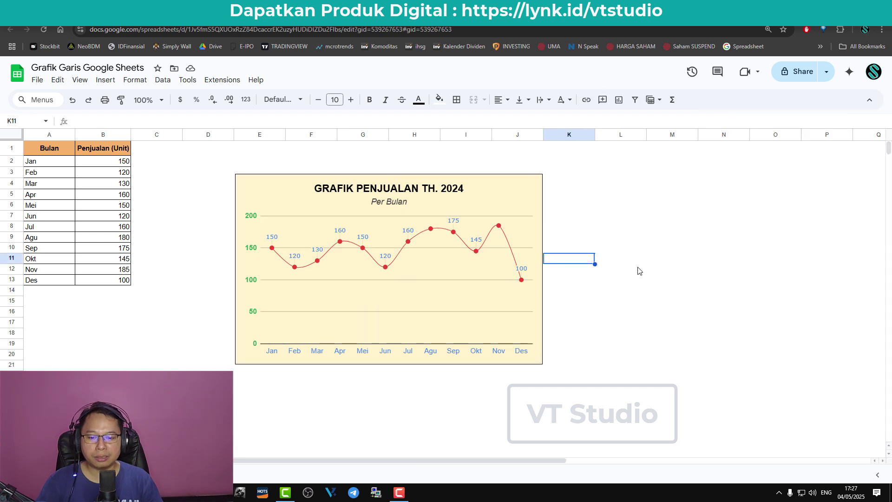
pyautogui.doubleClick(436, 280)
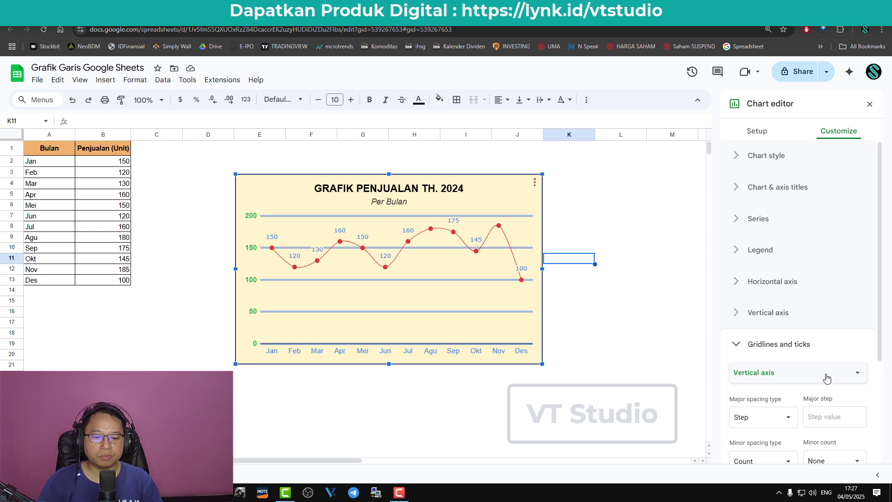
pyautogui.scroll(-3, 818, 338)
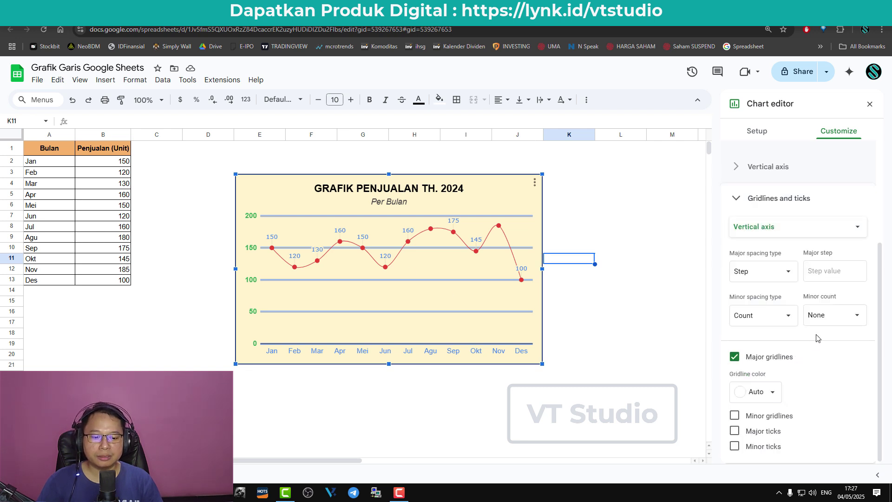
pyautogui.click(744, 361)
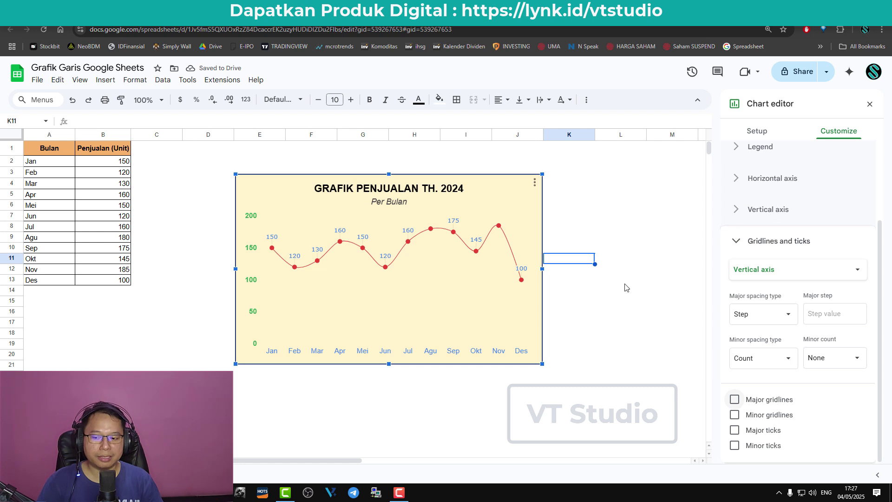
# Step: Try a vertical axis range with a minimum of 10 and a maximum of 250
pyautogui.click(250, 274)
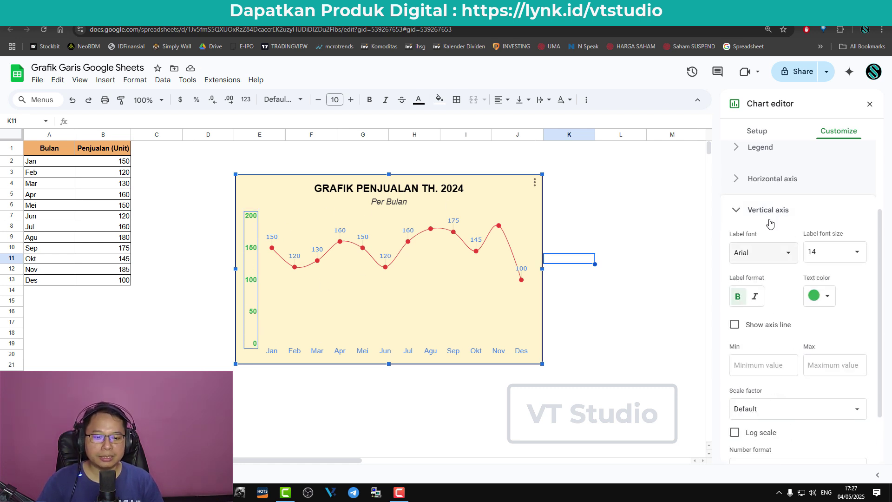
pyautogui.click(769, 367)
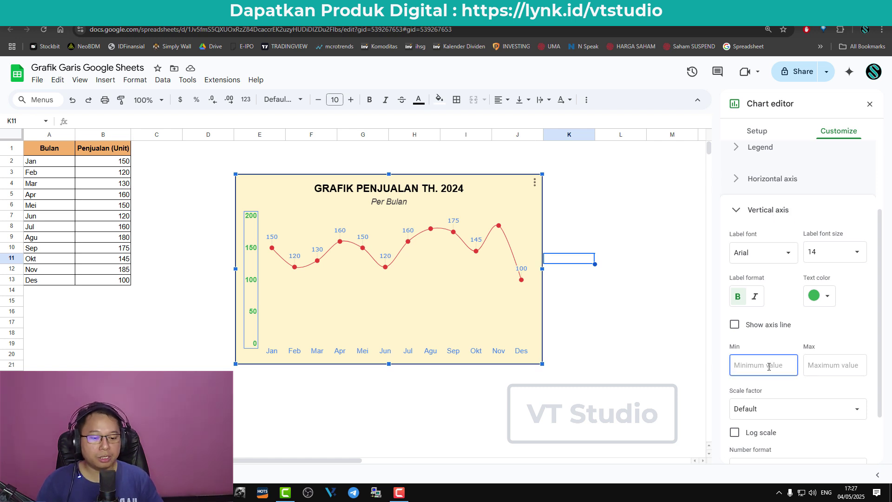
pyautogui.write('10')
pyautogui.click(832, 365)
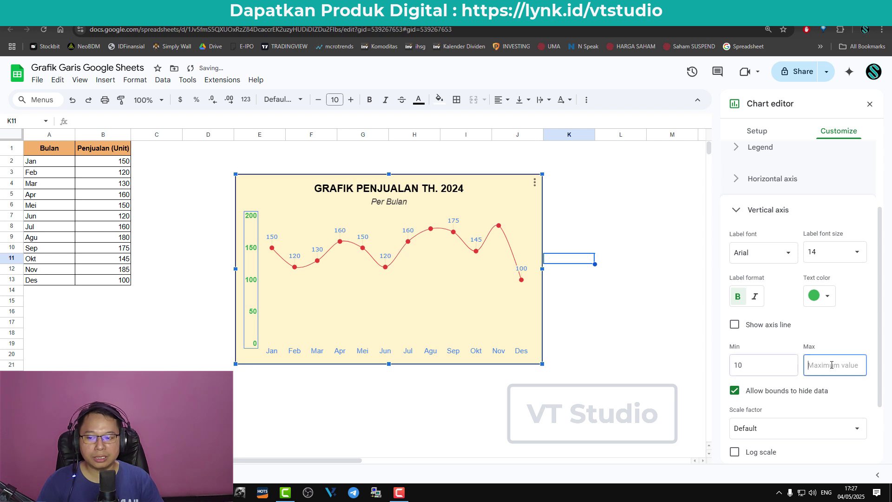
pyautogui.write('2')
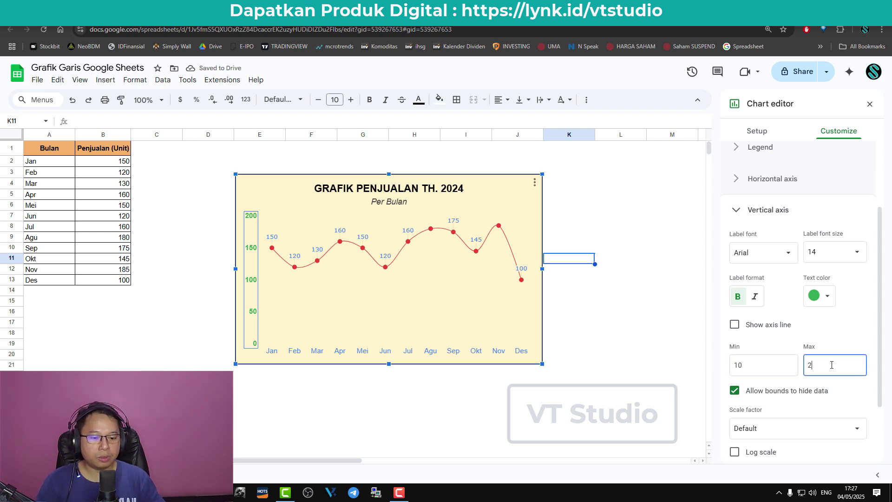
pyautogui.write('50')
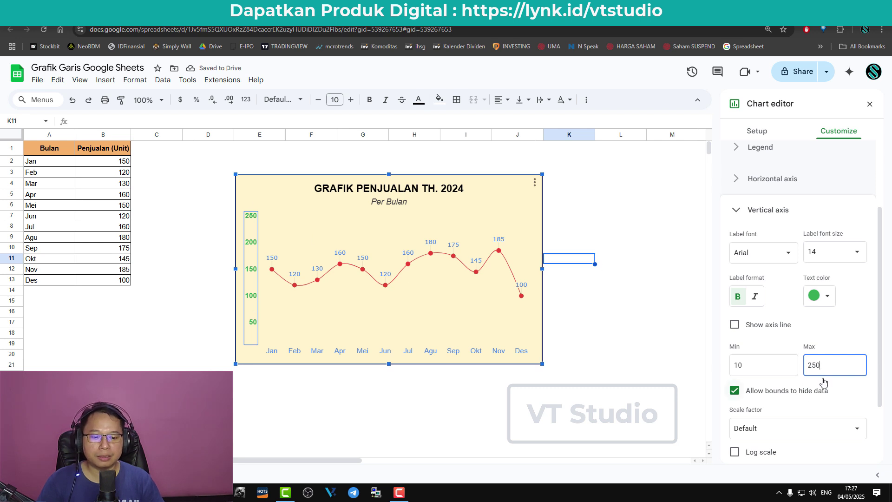
# Step: Clear the vertical axis minimum and maximum values to restore the automatic range
pyautogui.doubleClick(756, 364)
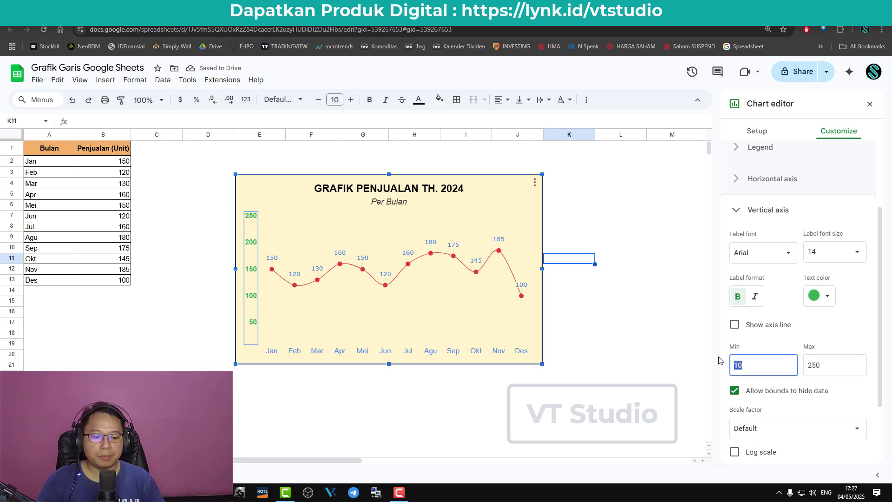
pyautogui.press('BackSpace')
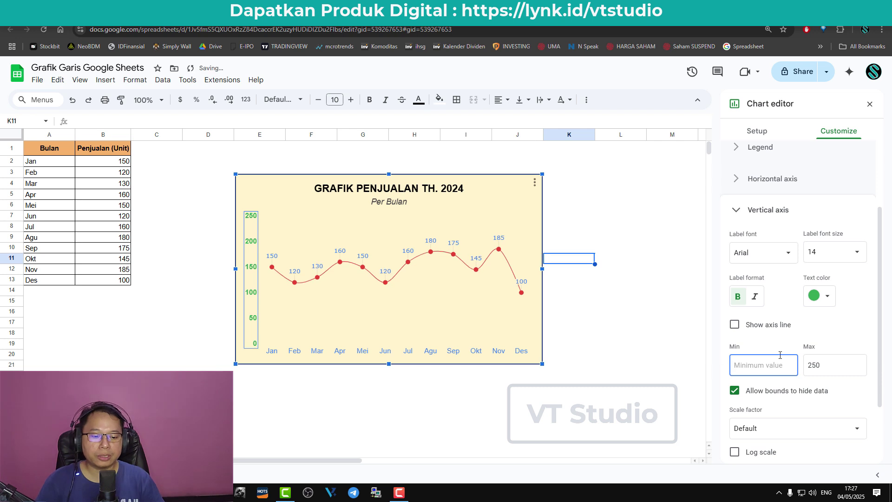
pyautogui.doubleClick(834, 362)
pyautogui.press('BackSpace')
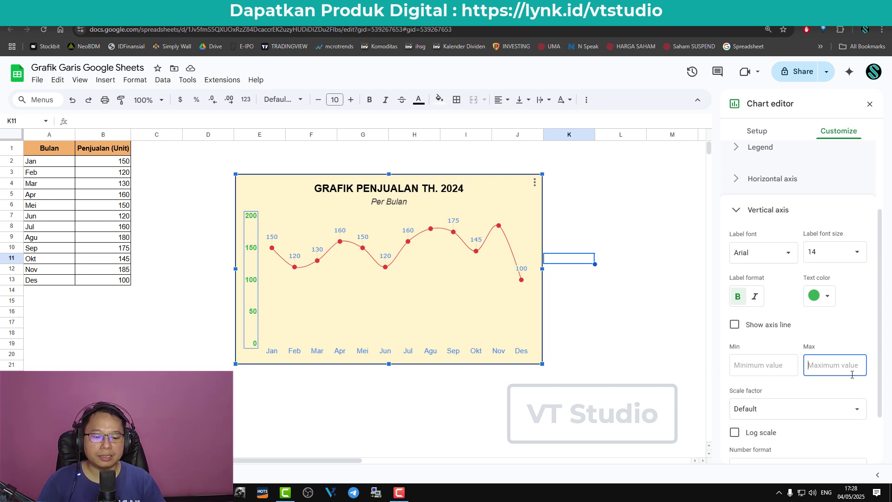
# Step: Try the log scale on the vertical axis and switch it back off
pyautogui.scroll(-2, 852, 374)
pyautogui.click(760, 367)
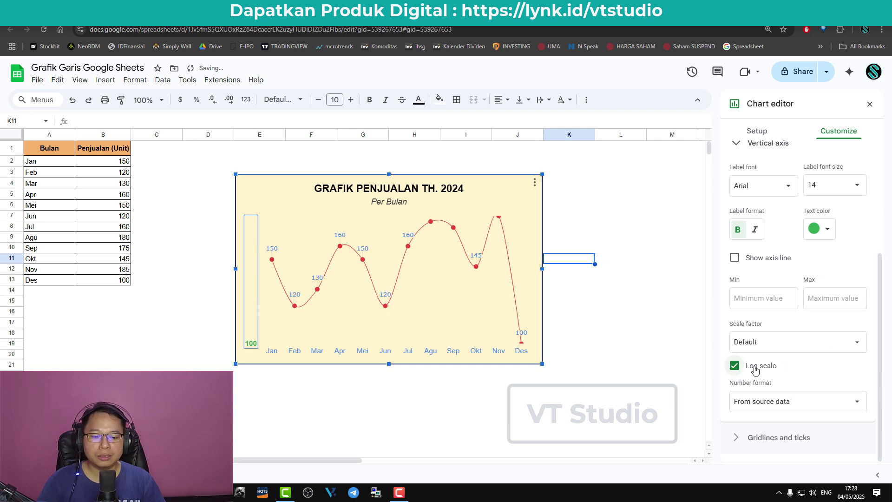
pyautogui.click(754, 367)
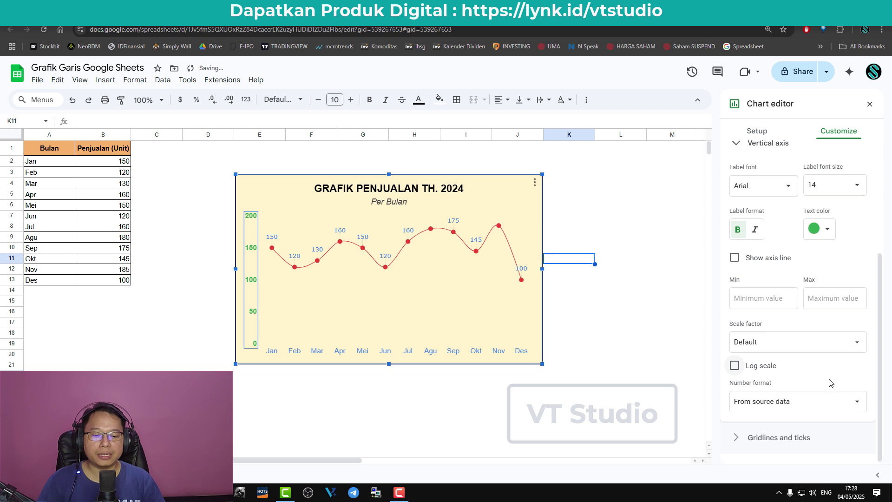
# Step: Review the chart's customization settings for gridlines and ticks, axes, legend, series, titles and chart style
pyautogui.click(771, 441)
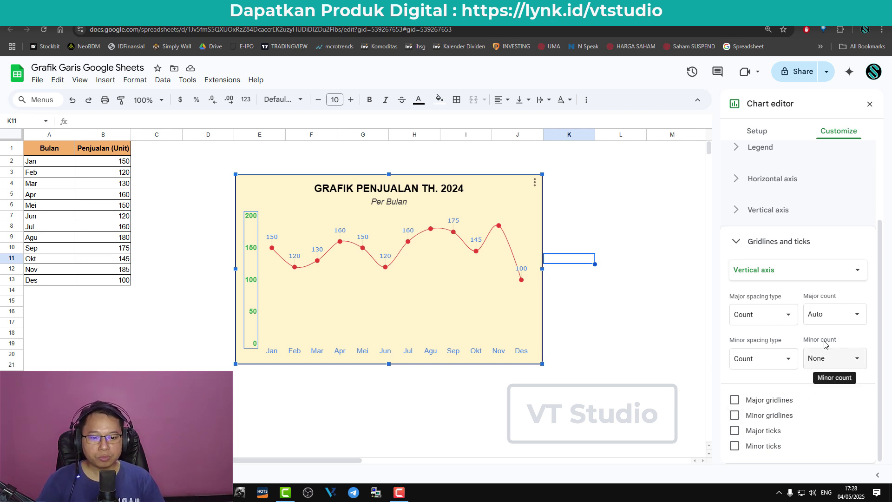
pyautogui.click(782, 210)
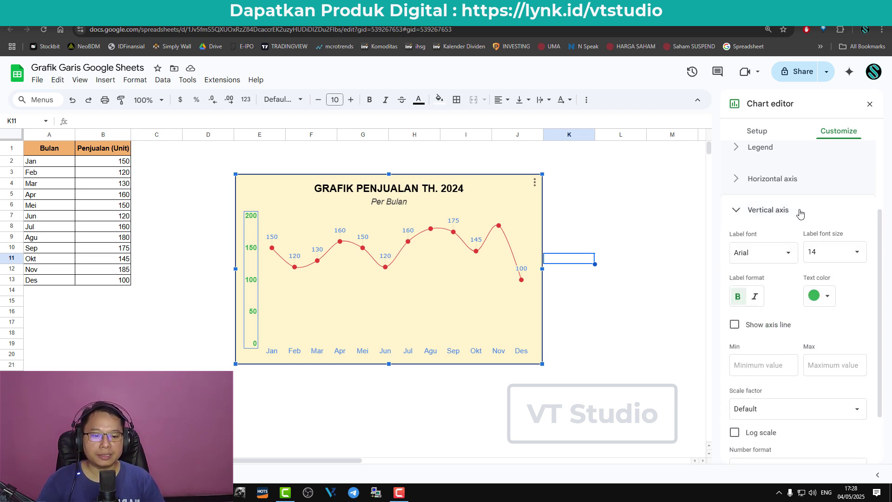
pyautogui.click(789, 179)
pyautogui.click(774, 185)
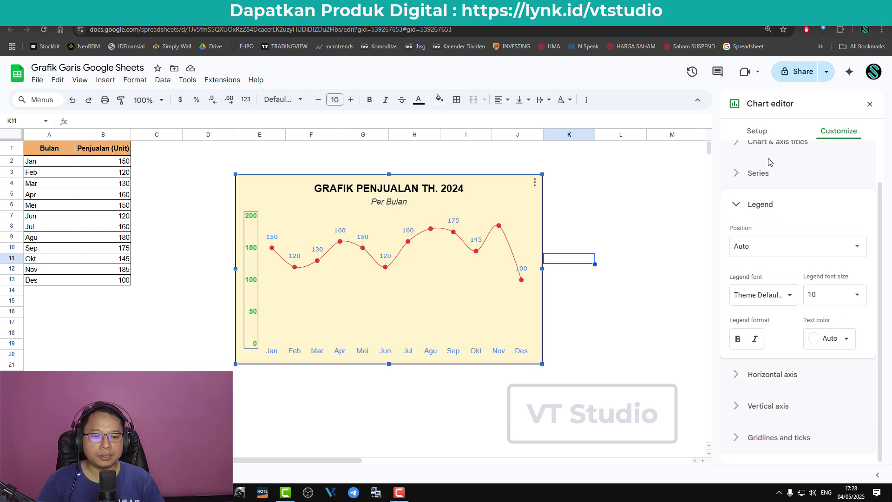
pyautogui.click(769, 172)
pyautogui.scroll(1, 822, 209)
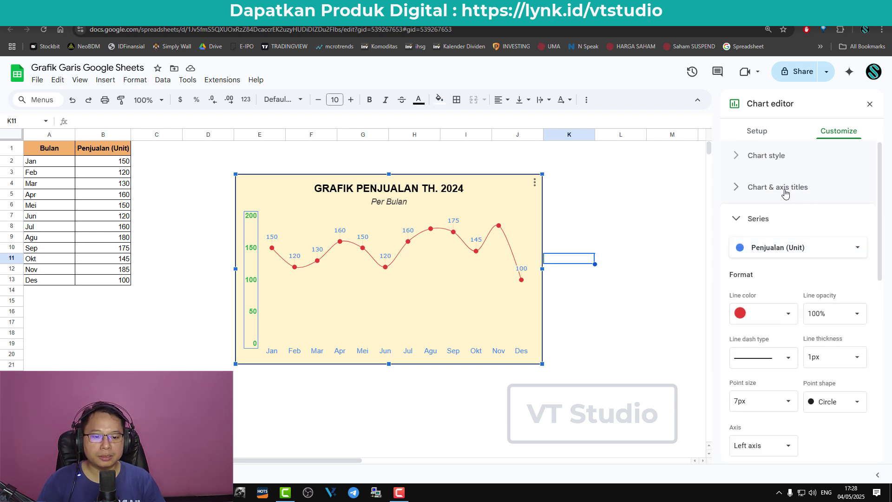
pyautogui.click(818, 191)
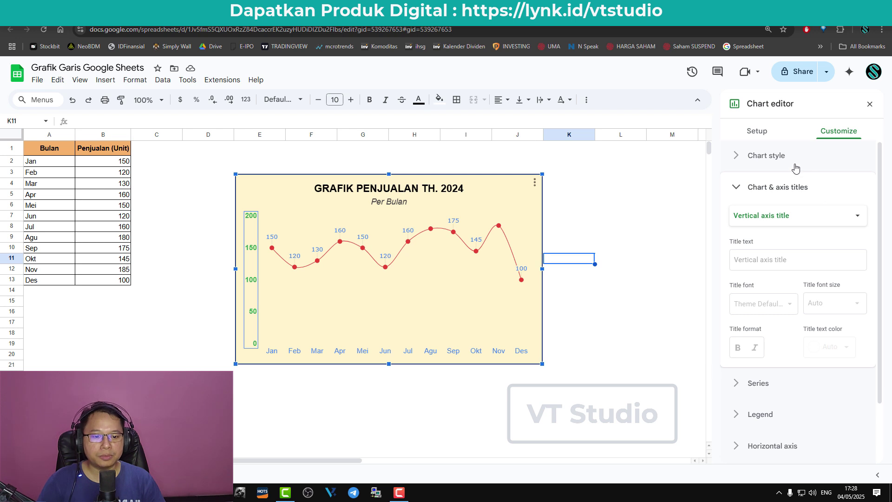
pyautogui.click(772, 157)
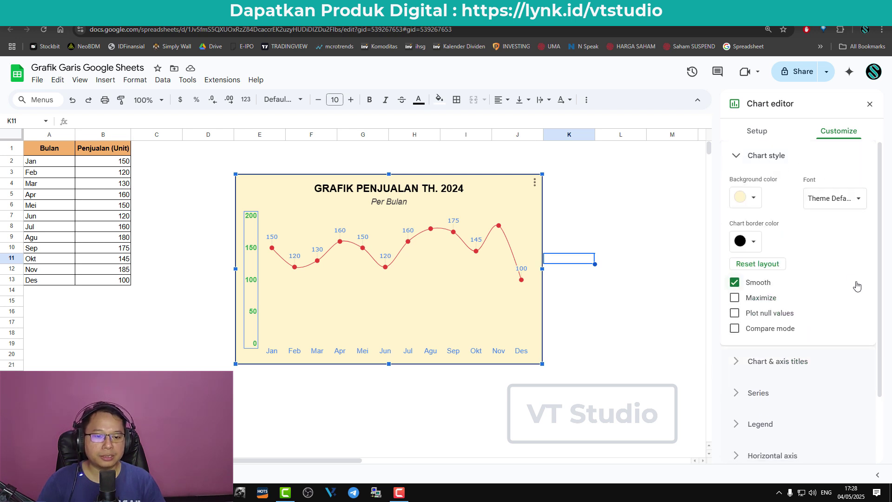